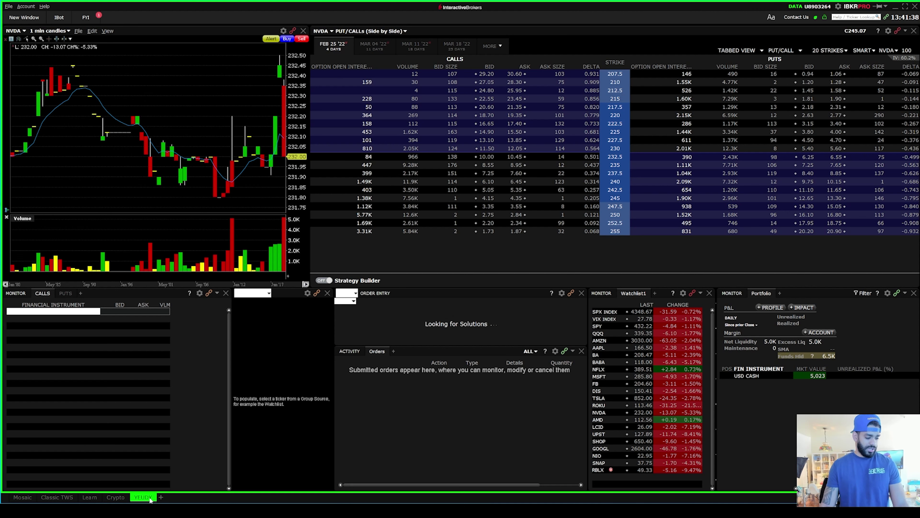
# Step: Create a new custom layout tab named "scalping"
pyautogui.click(162, 498)
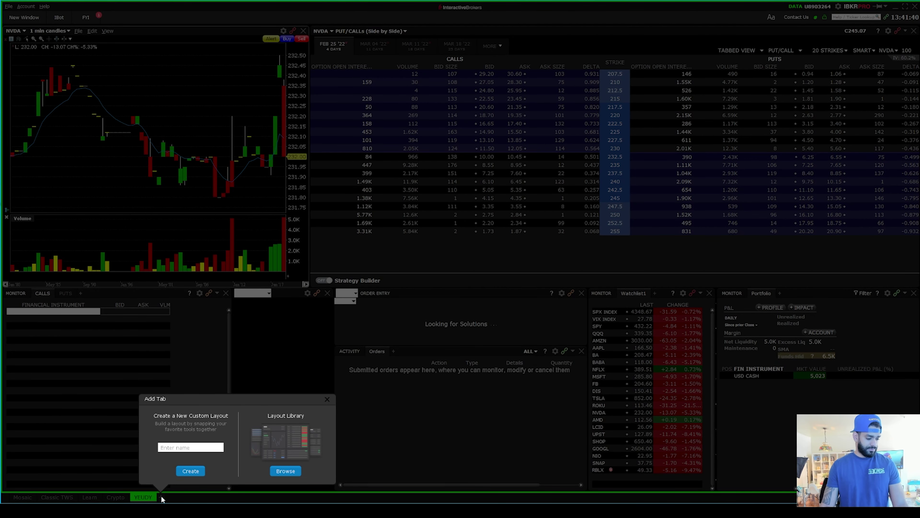
pyautogui.click(191, 447)
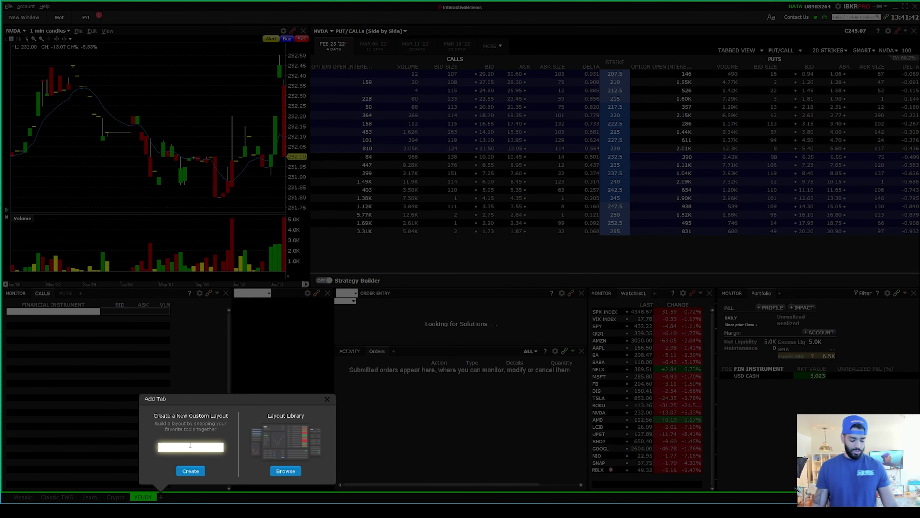
pyautogui.write('ca')
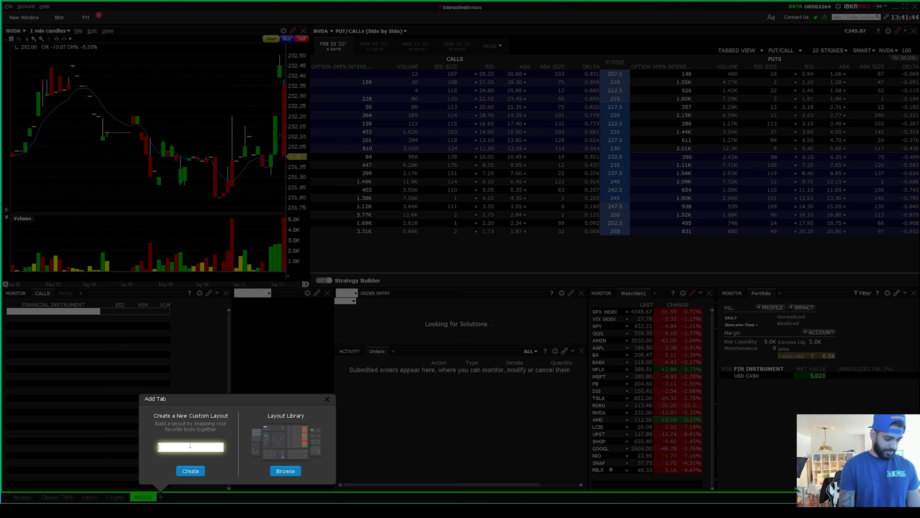
pyautogui.write('alping')
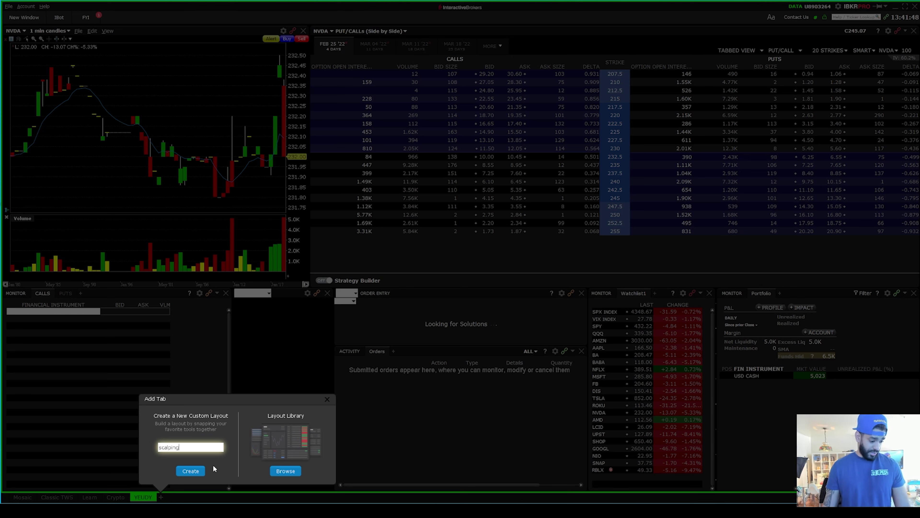
pyautogui.click(189, 471)
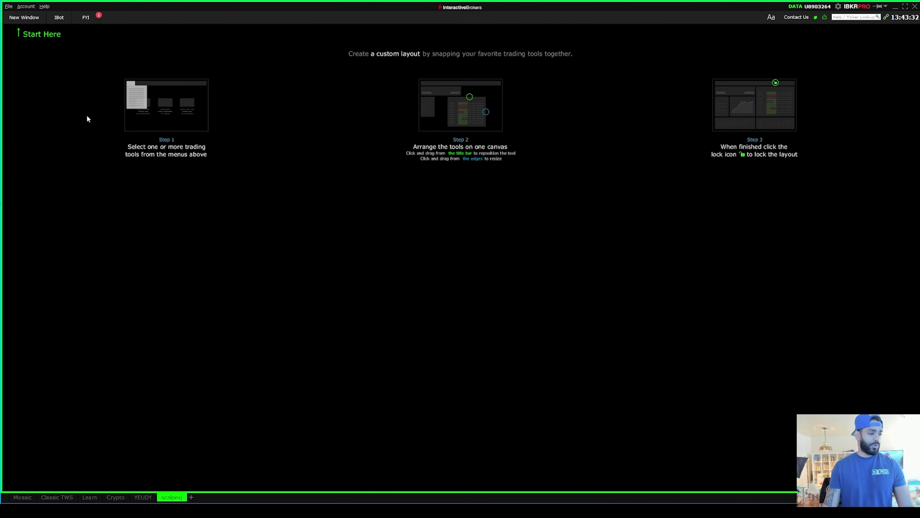
# Step: Add an Option Chain to the empty layout, place it in the upper-right corner, and enlarge it downward and leftward to about two-thirds of the width
pyautogui.click(27, 18)
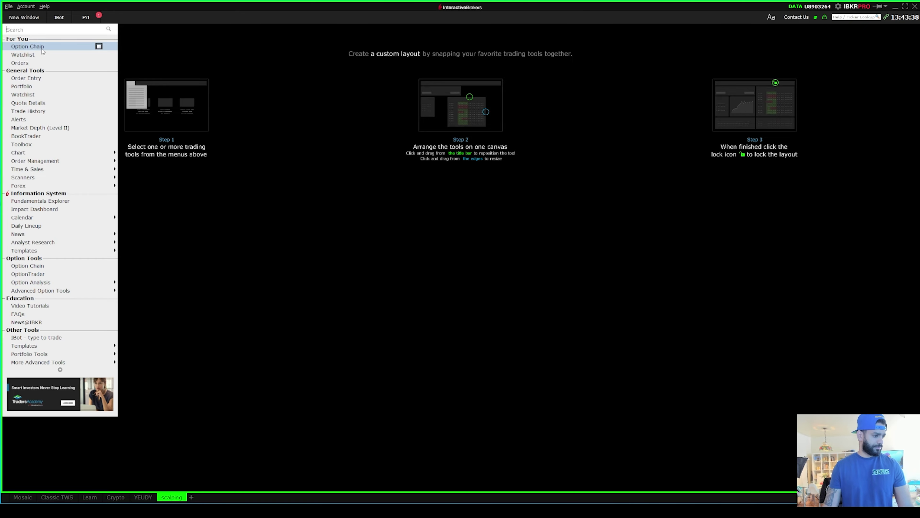
pyautogui.click(27, 46)
pyautogui.moveTo(263, 29); pyautogui.dragTo(719, 39)
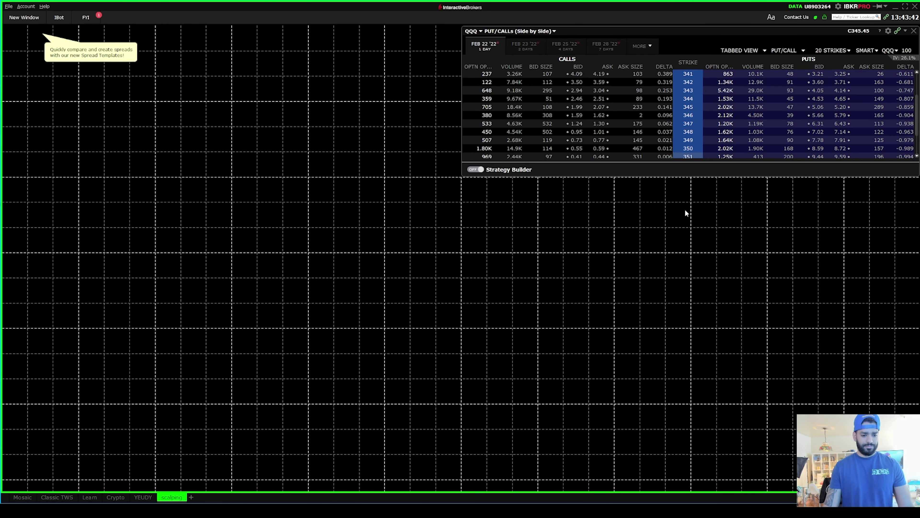
pyautogui.moveTo(677, 176); pyautogui.dragTo(681, 294)
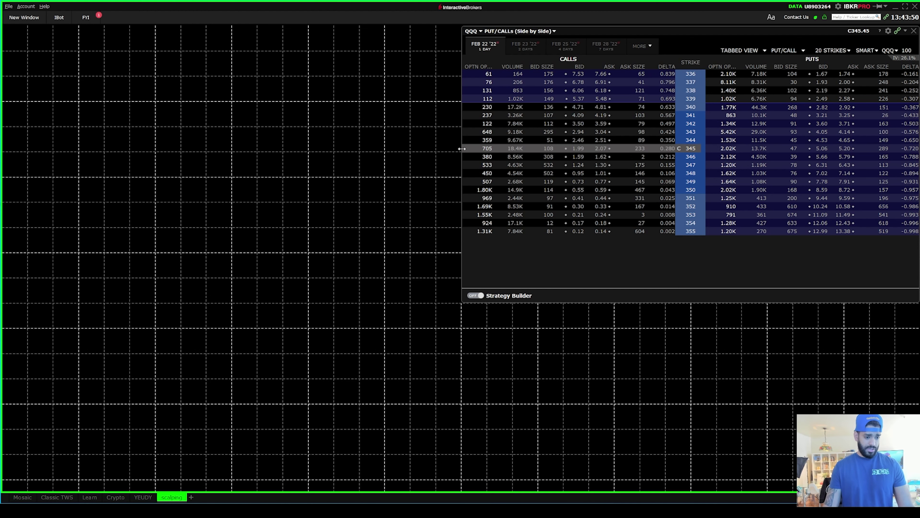
pyautogui.moveTo(461, 148); pyautogui.dragTo(314, 124)
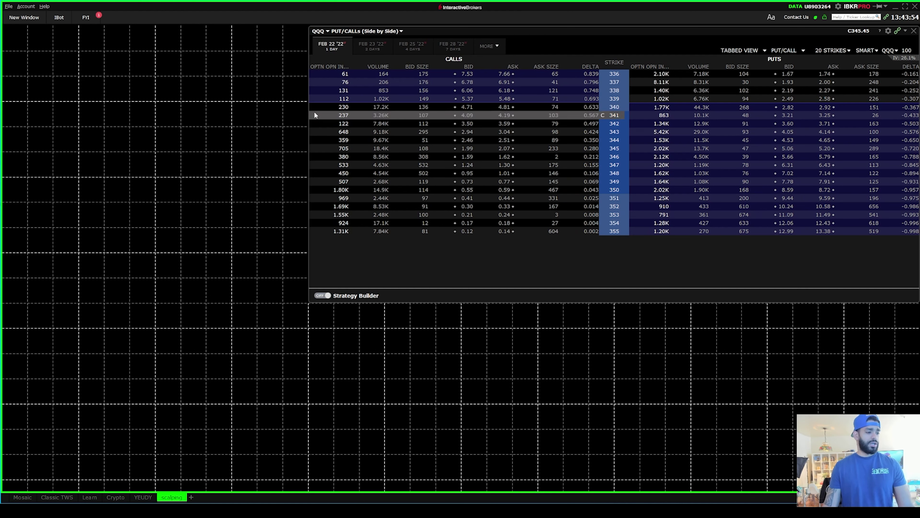
# Step: Add a standard Chart to the layout and fit it into the upper-left space beside the option chain, matching the chain's height
pyautogui.click(19, 19)
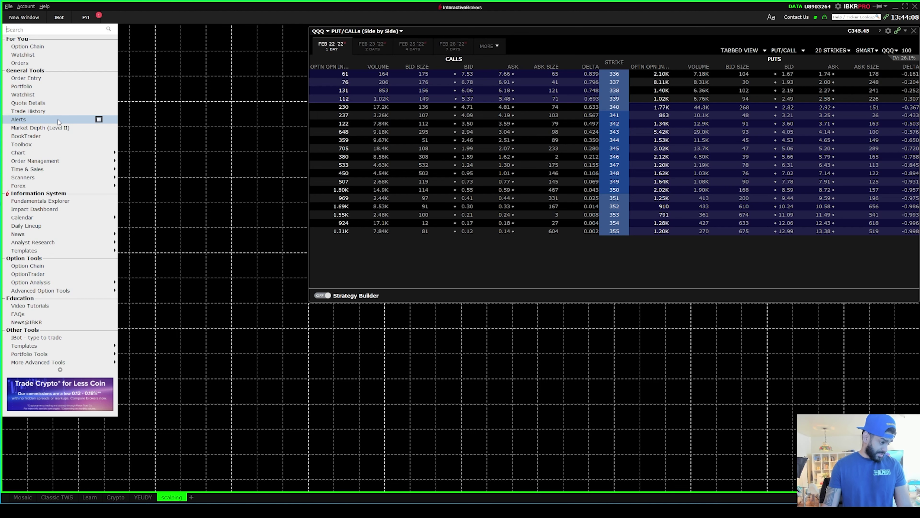
pyautogui.moveTo(91, 152)
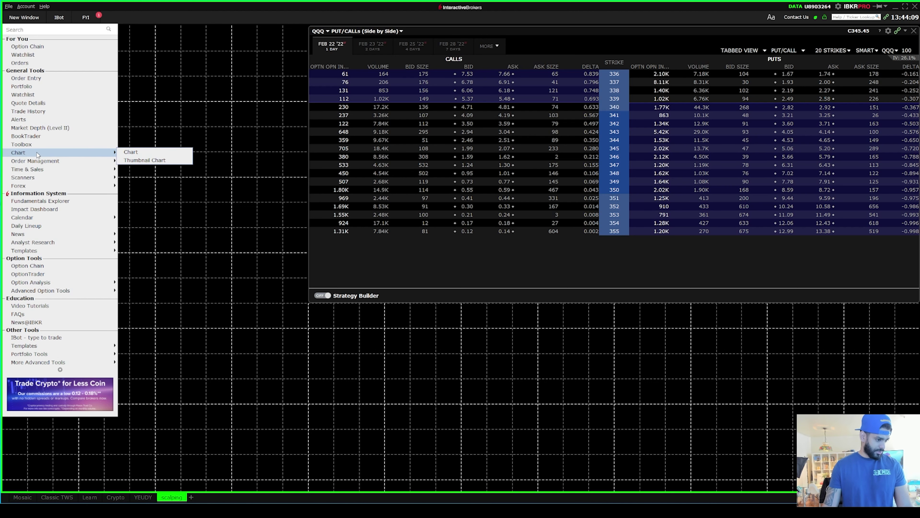
pyautogui.click(134, 152)
pyautogui.moveTo(293, 334); pyautogui.dragTo(223, 90)
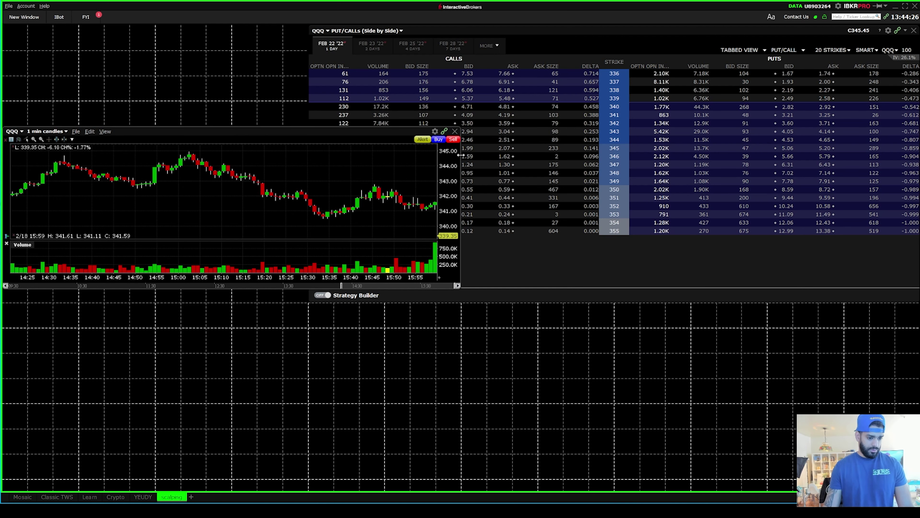
pyautogui.moveTo(460, 158); pyautogui.dragTo(307, 152)
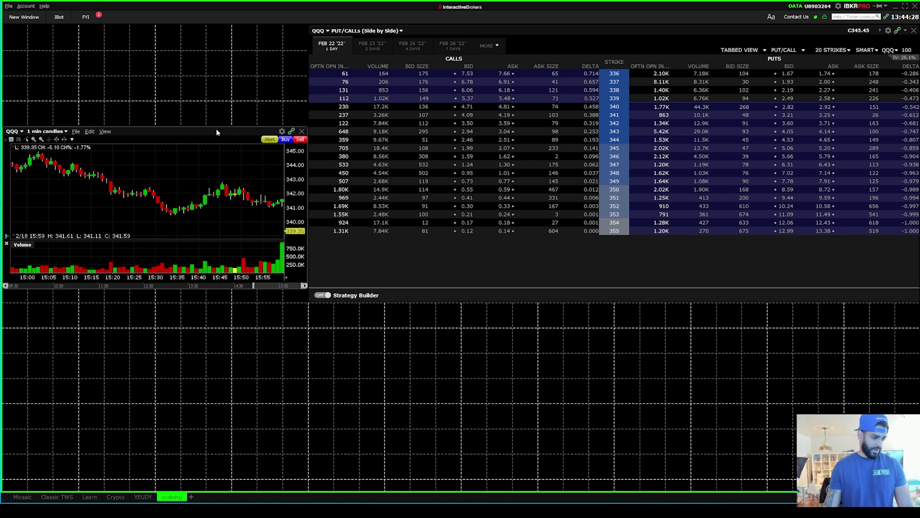
pyautogui.moveTo(216, 129); pyautogui.dragTo(220, 40)
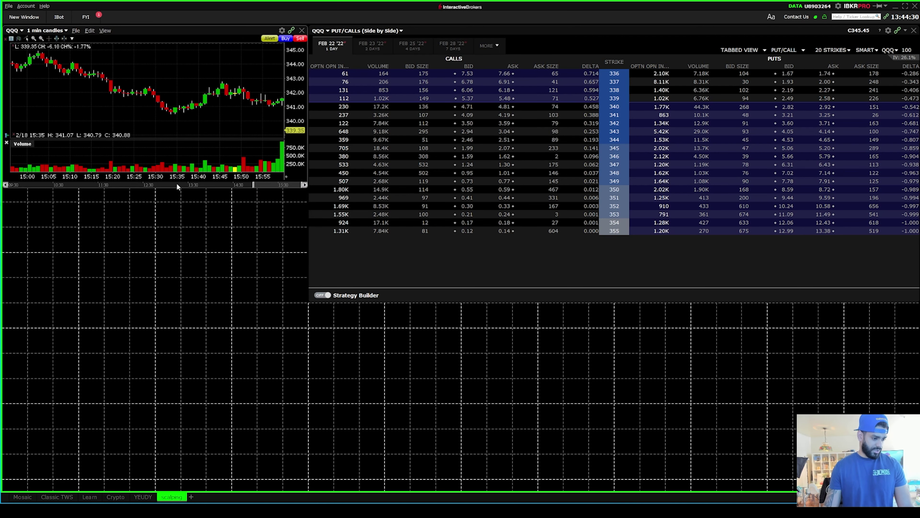
pyautogui.moveTo(175, 188); pyautogui.dragTo(162, 292)
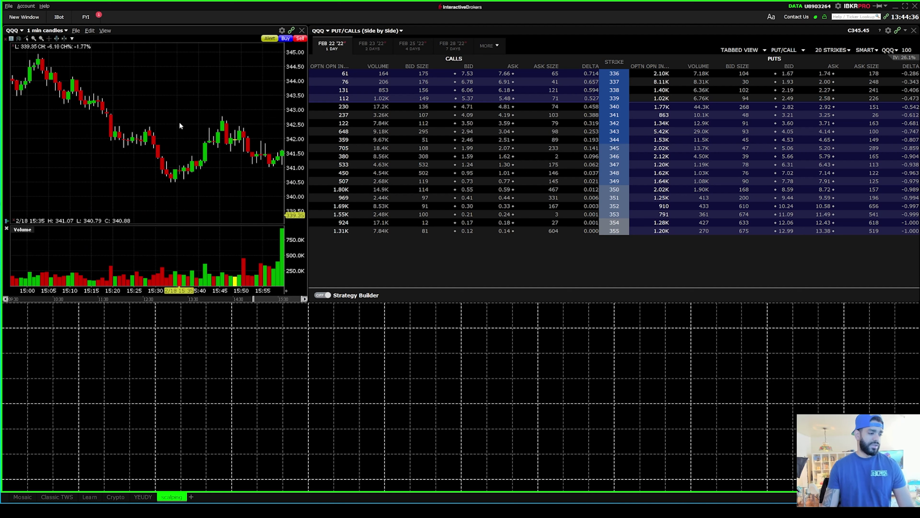
# Step: Add an Exponential Moving Avg. study to the QQQ chart
pyautogui.click(73, 38)
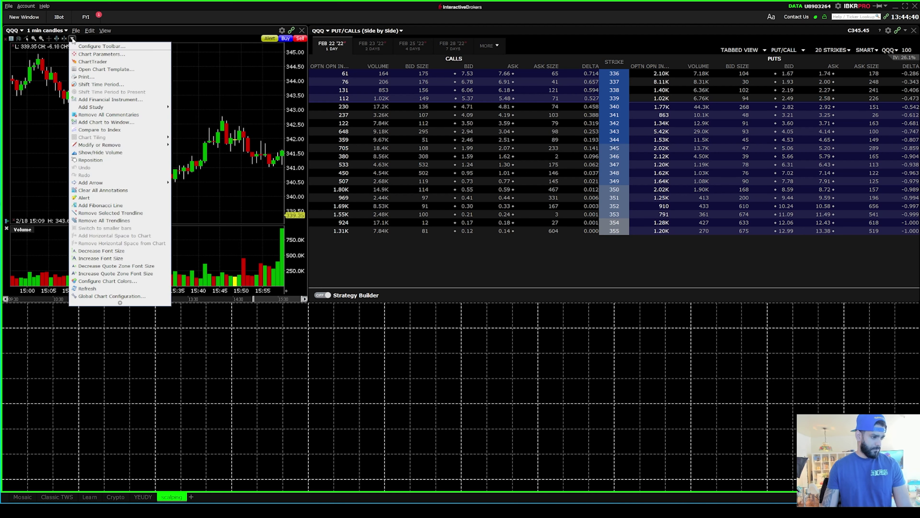
pyautogui.moveTo(93, 108)
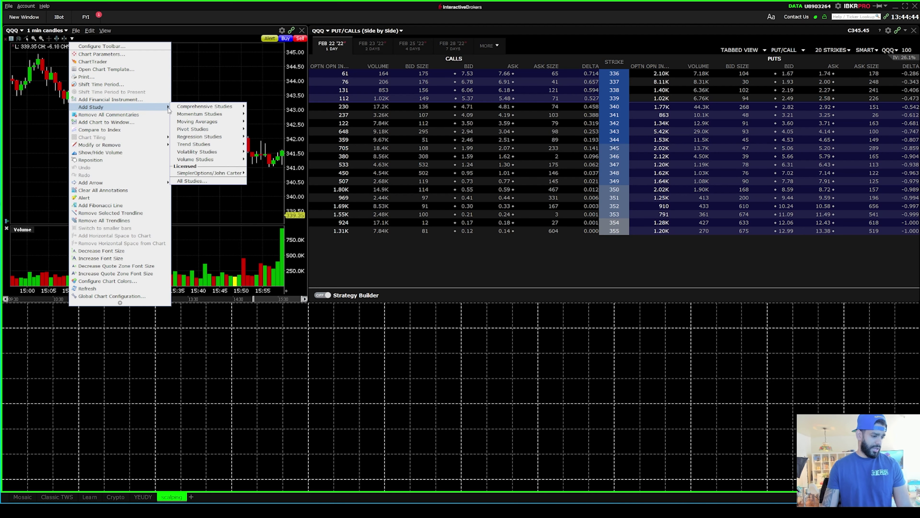
pyautogui.moveTo(206, 123)
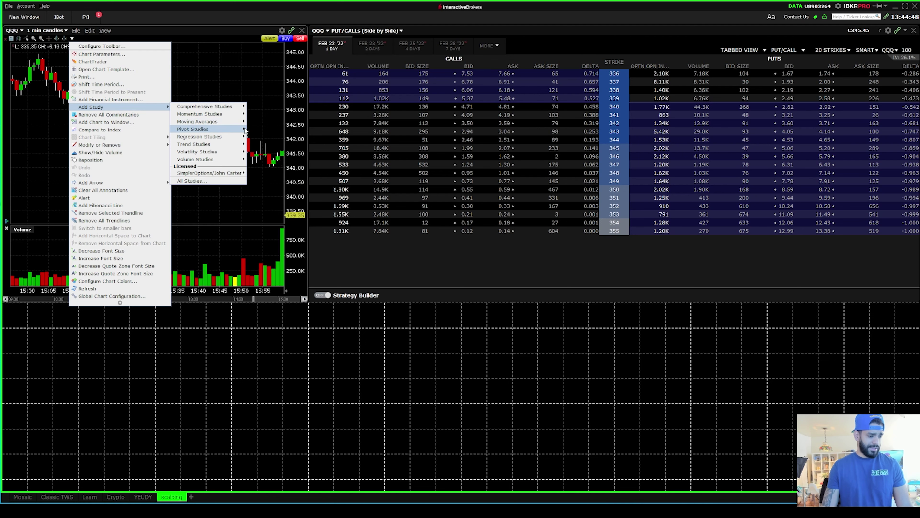
pyautogui.moveTo(241, 125)
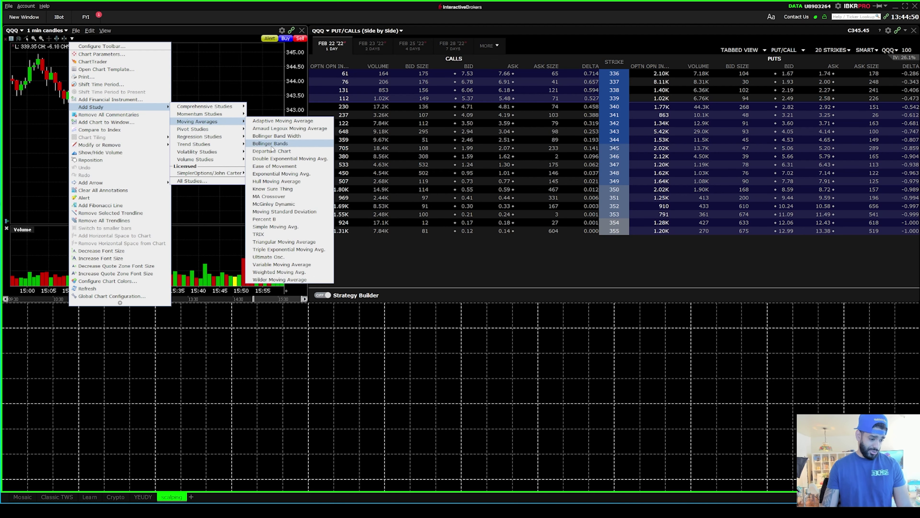
pyautogui.click(282, 174)
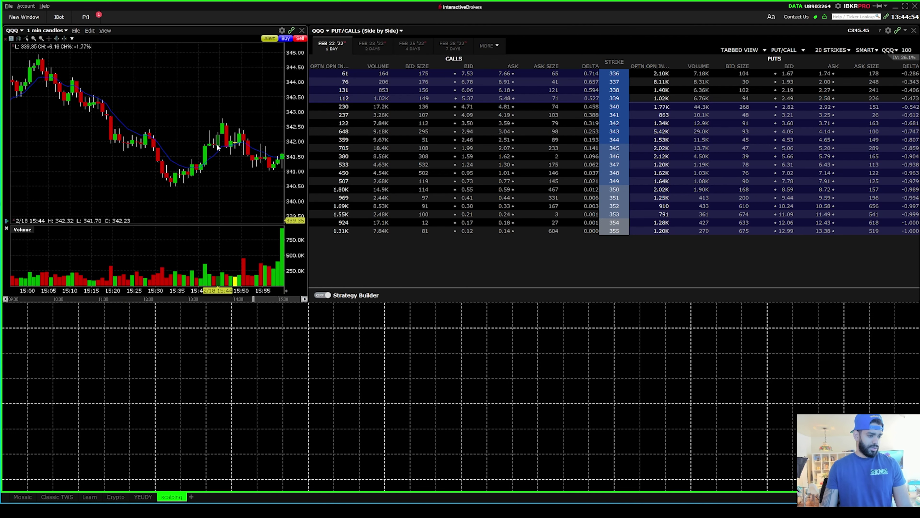
# Step: Edit the chart's exponential moving average indicator and apply its settings with a period of 9
pyautogui.rightClick(214, 160)
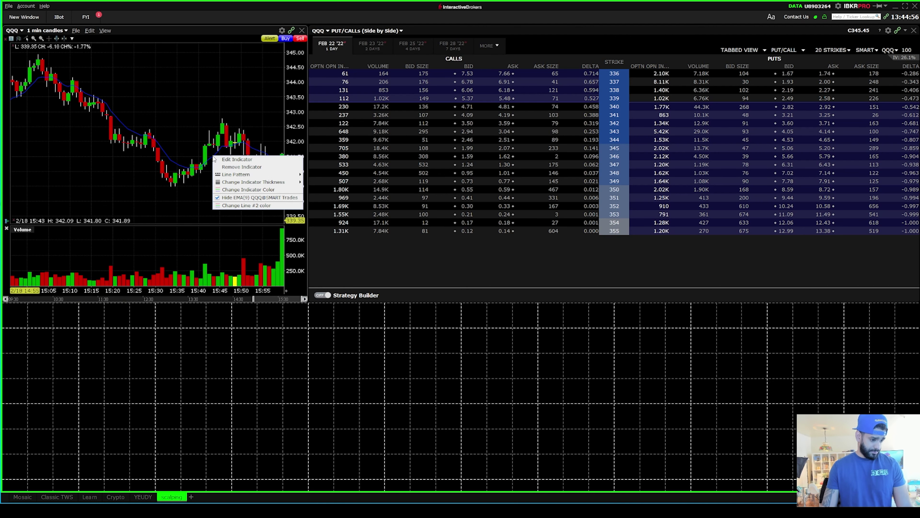
pyautogui.click(223, 161)
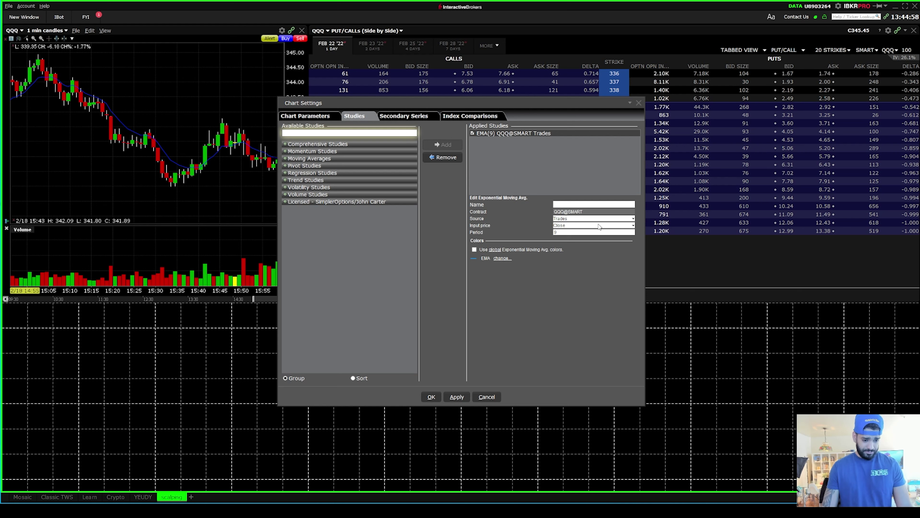
pyautogui.click(575, 231)
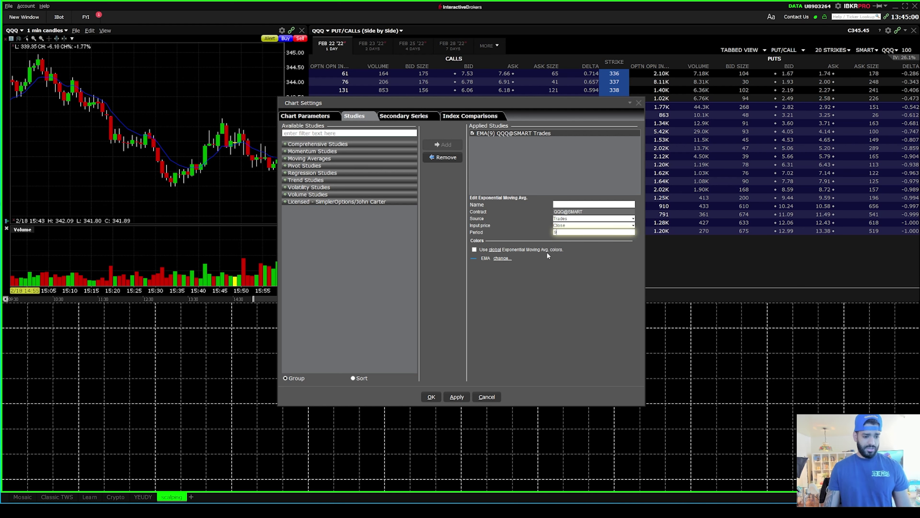
pyautogui.click(456, 397)
pyautogui.click(429, 397)
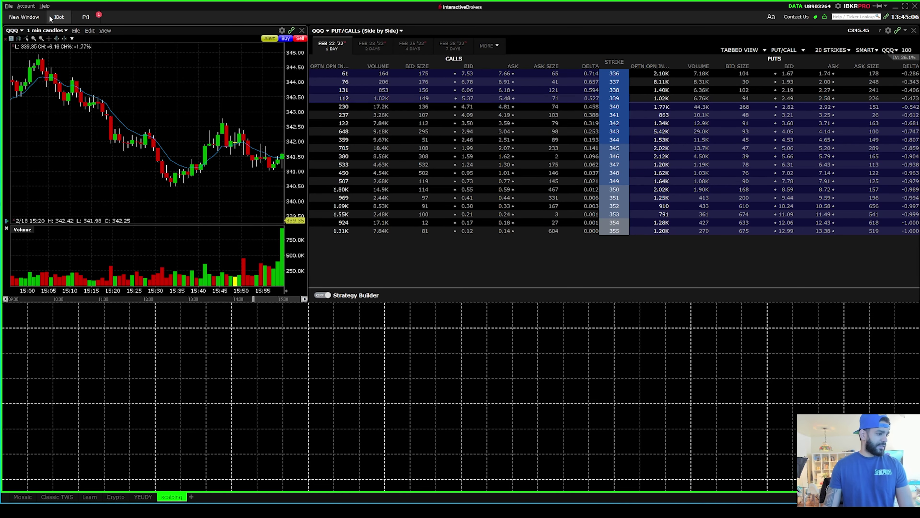
# Step: Add a Watchlist to the layout, dock it directly beneath the chart, and size it to the chart's width and the canvas's lower edge
pyautogui.click(31, 18)
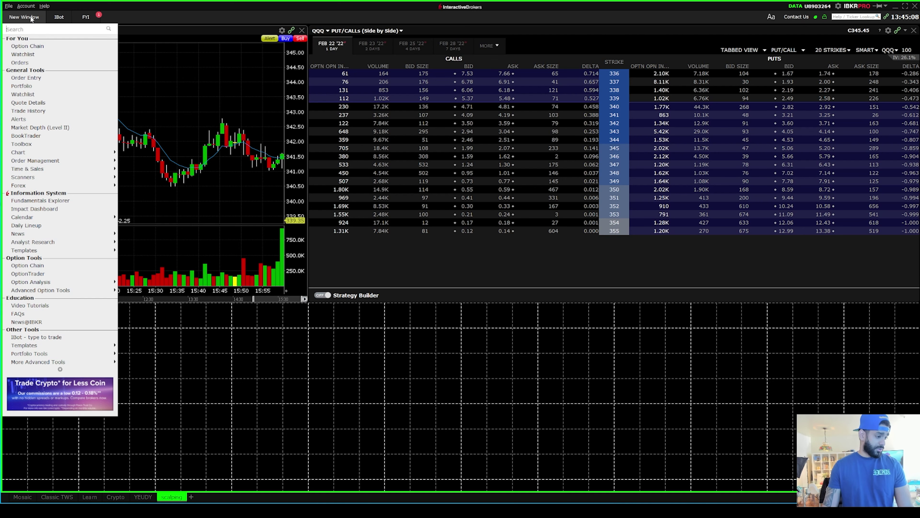
pyautogui.click(96, 94)
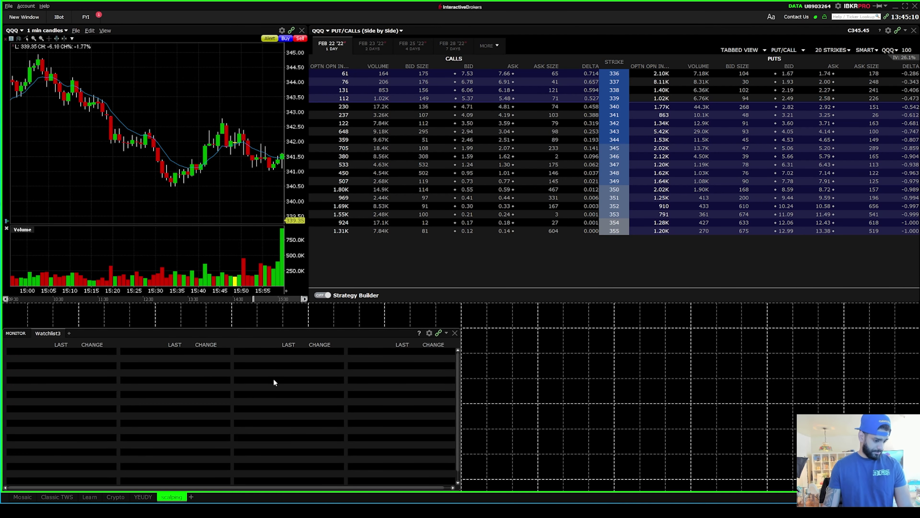
pyautogui.moveTo(337, 335); pyautogui.dragTo(294, 451)
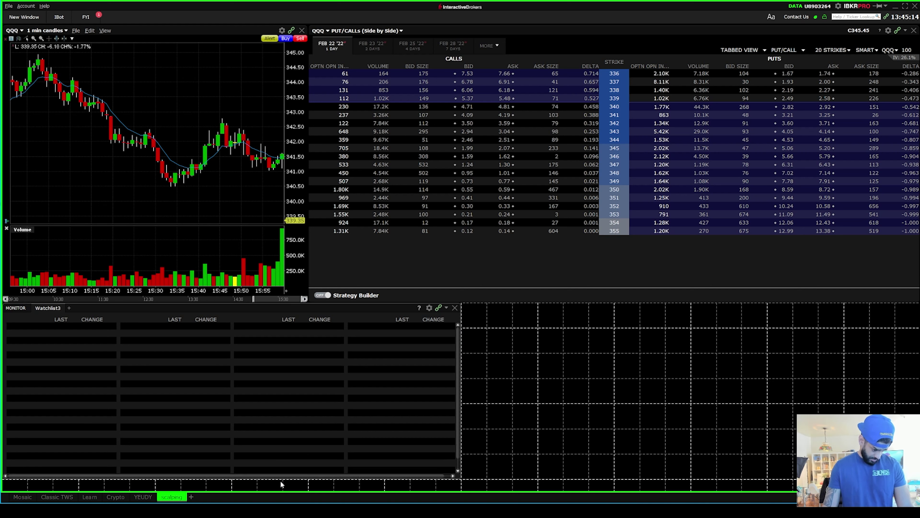
pyautogui.moveTo(281, 483); pyautogui.dragTo(279, 486)
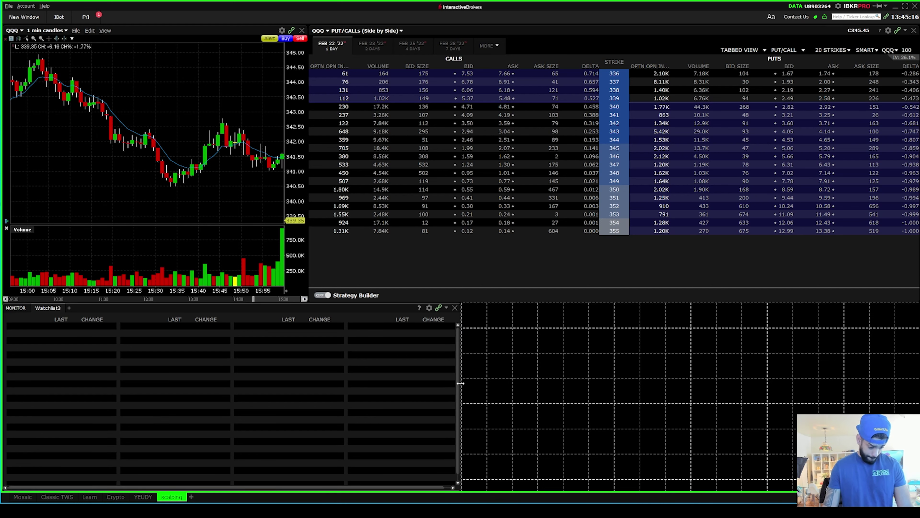
pyautogui.moveTo(459, 385); pyautogui.dragTo(307, 377)
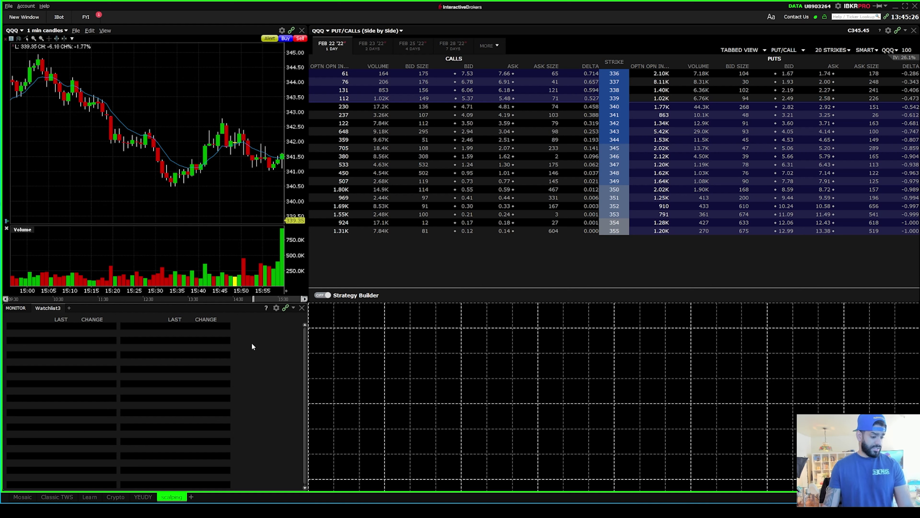
# Step: Remove the Change %, Change and Last columns from the shown columns in Watchlist3's settings
pyautogui.click(276, 308)
pyautogui.click(282, 318)
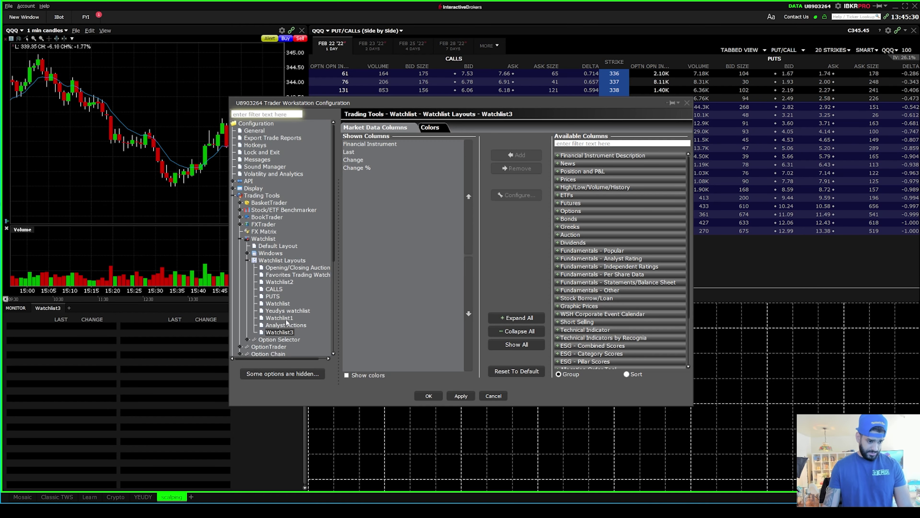
pyautogui.click(364, 168)
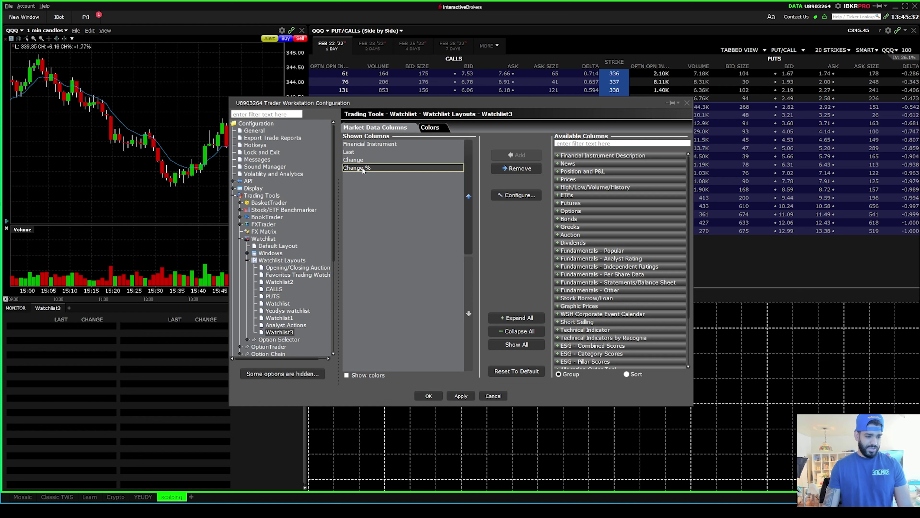
pyautogui.click(517, 168)
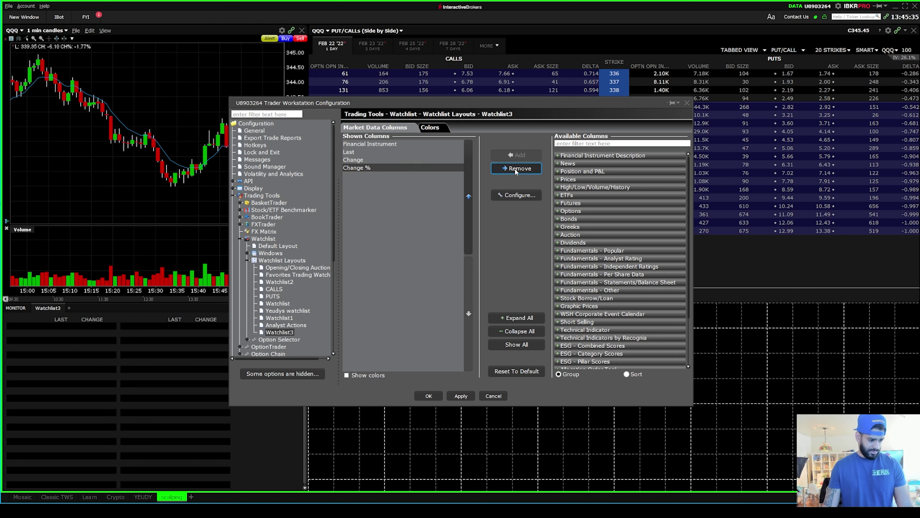
pyautogui.click(358, 162)
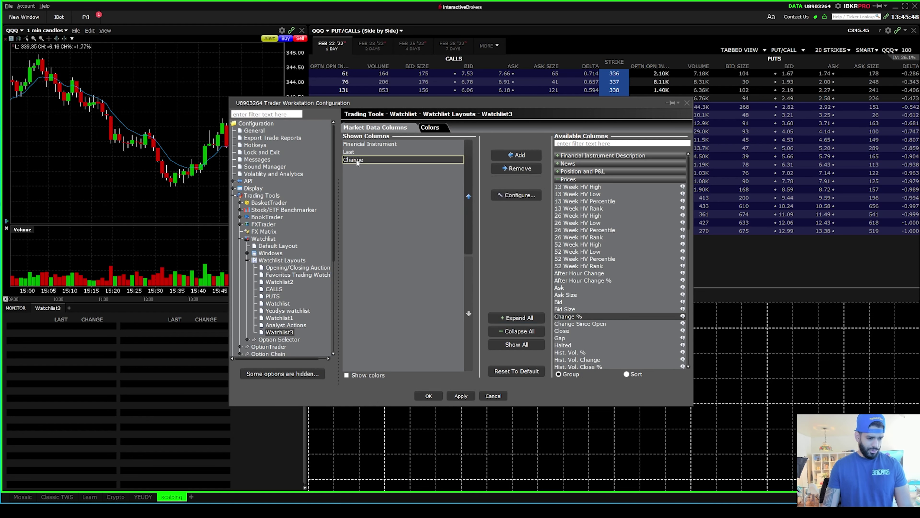
pyautogui.click(516, 168)
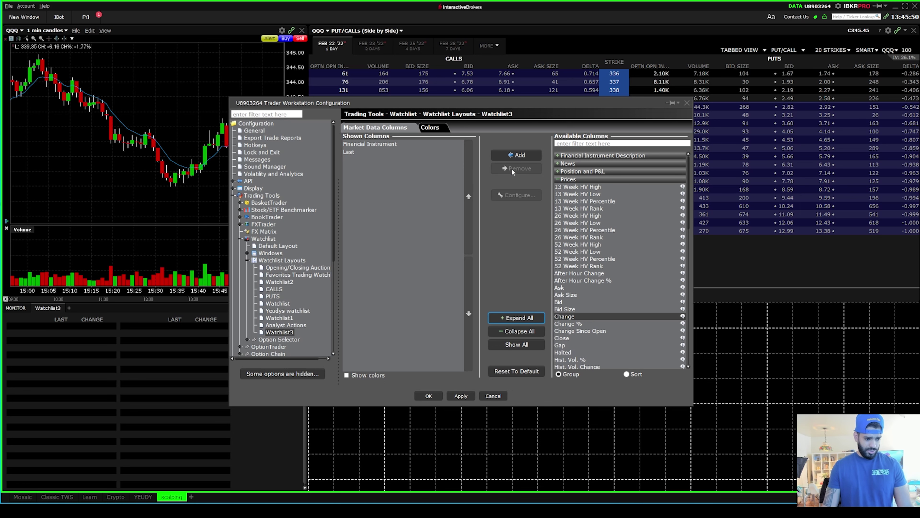
pyautogui.click(382, 152)
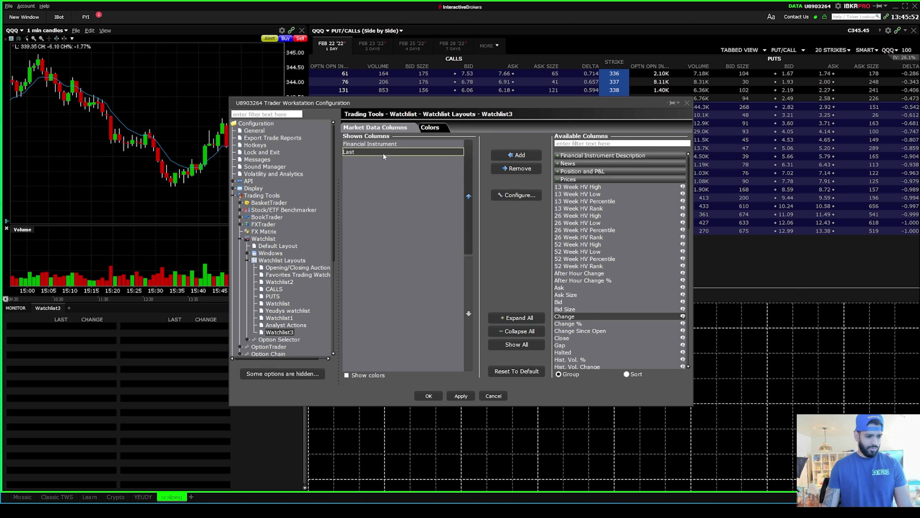
pyautogui.click(517, 168)
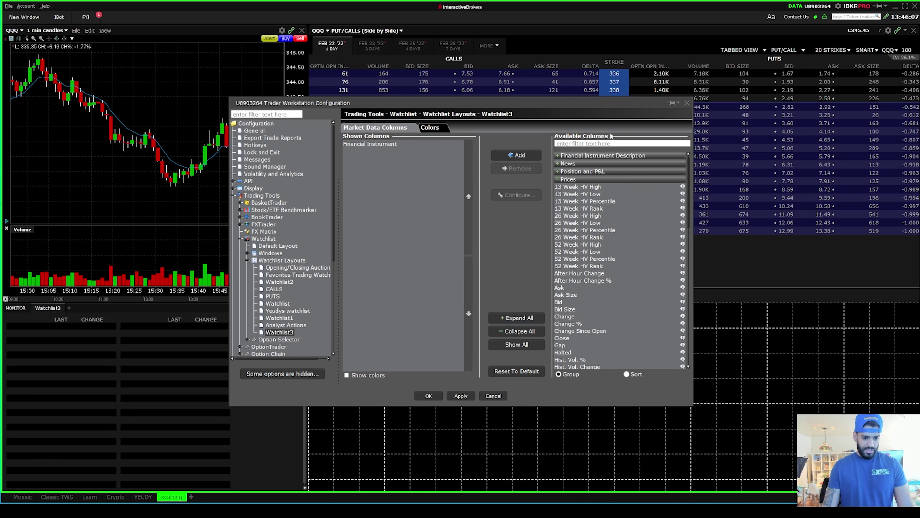
# Step: Find the available columns matching "bid" and add Bid Size to Watchlist3's shown columns
pyautogui.click(608, 143)
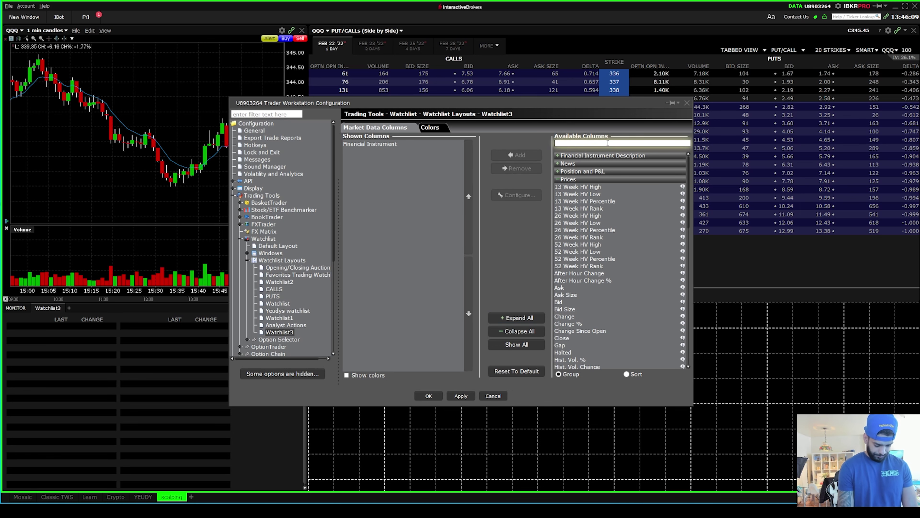
pyautogui.write('bid')
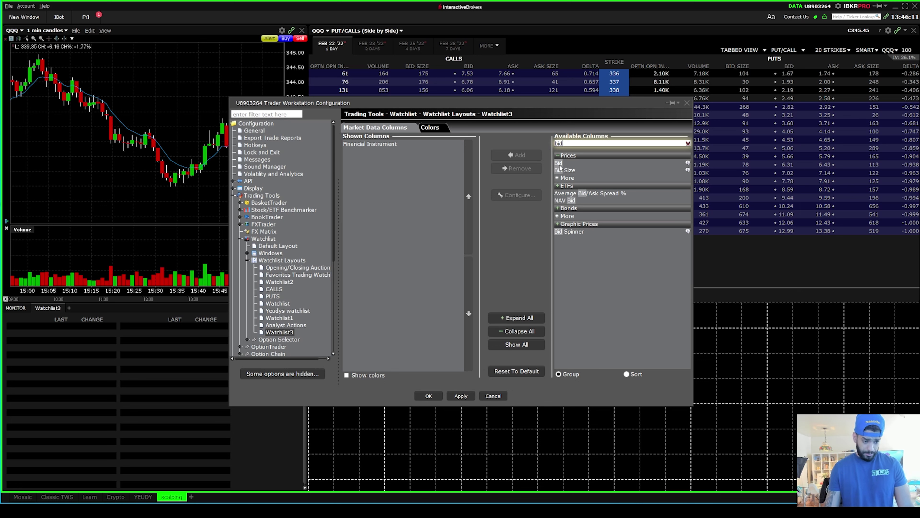
pyautogui.click(570, 170)
pyautogui.click(520, 155)
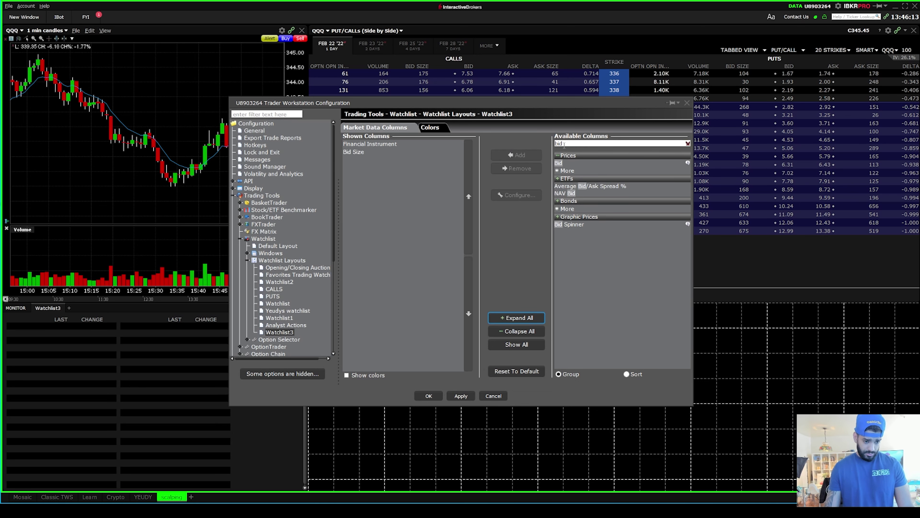
# Step: Filter the available columns by "ask" instead and add Ask to Watchlist3's shown columns
pyautogui.click(574, 143)
pyautogui.press('BackSpace')
pyautogui.press('BackSpace')
pyautogui.press('BackSpace')
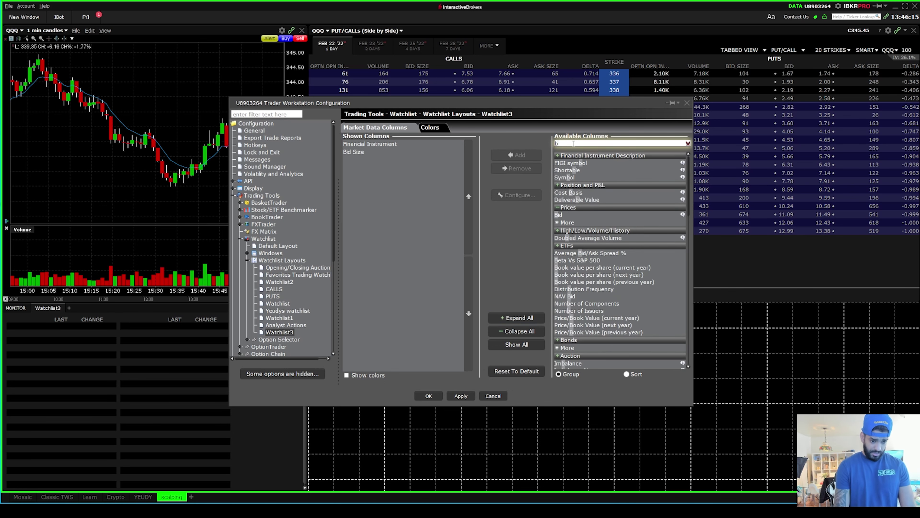
pyautogui.write('ask')
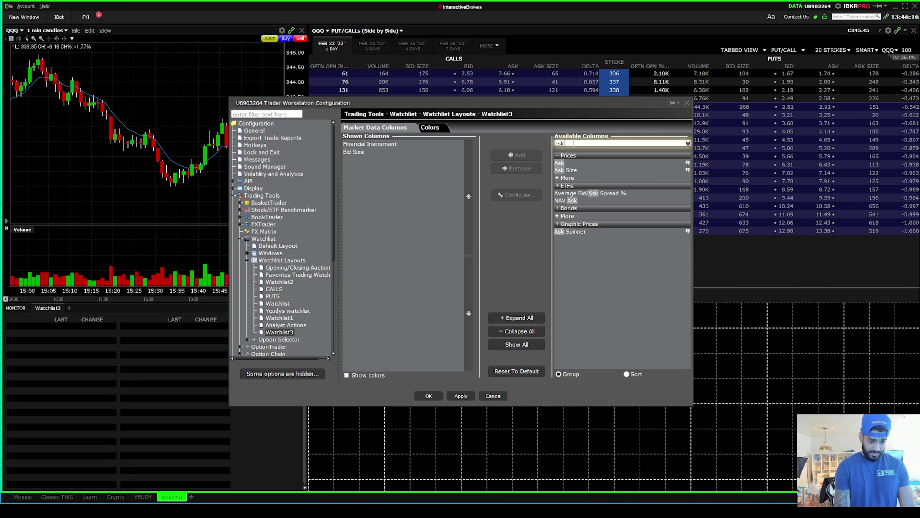
pyautogui.click(561, 164)
pyautogui.click(519, 154)
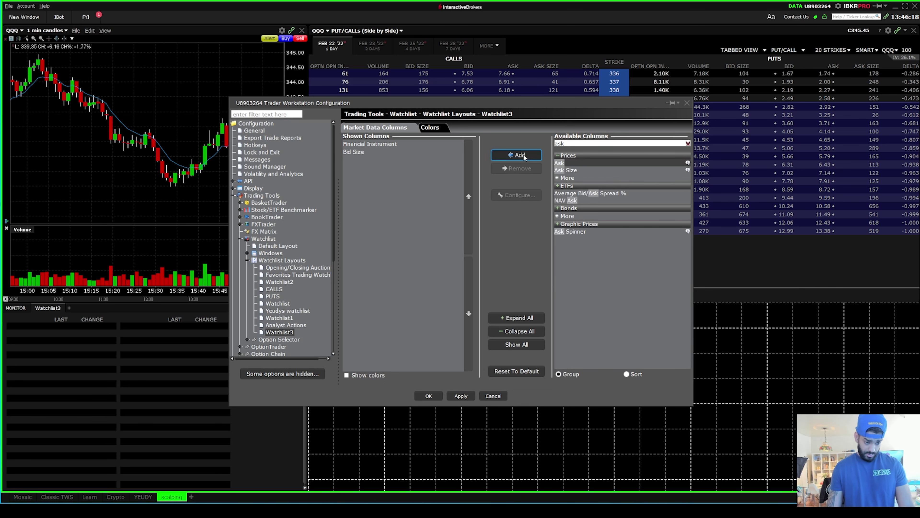
# Step: Find the Volume column with the filter "volume", add it to Watchlist3's shown columns and apply the column changes
pyautogui.click(585, 144)
pyautogui.press('BackSpace')
pyautogui.press('BackSpace')
pyautogui.press('BackSpace')
pyautogui.write('v')
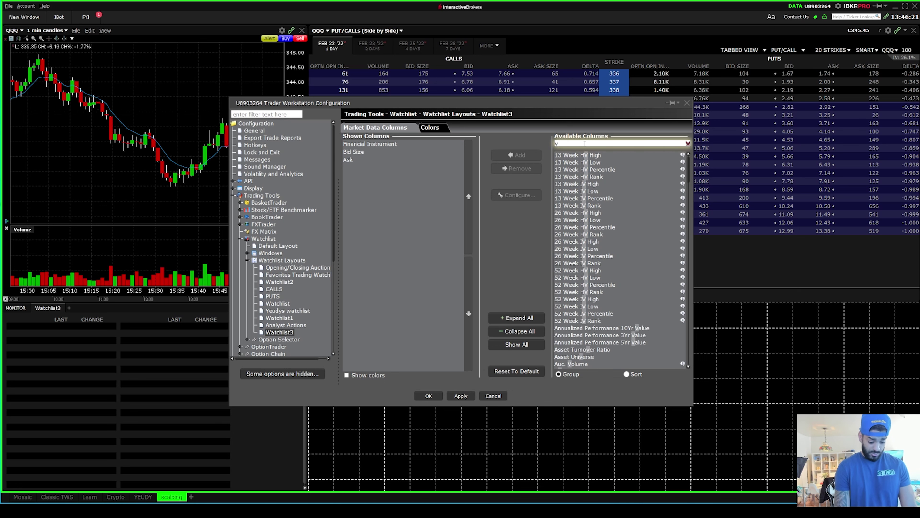
pyautogui.write('olume')
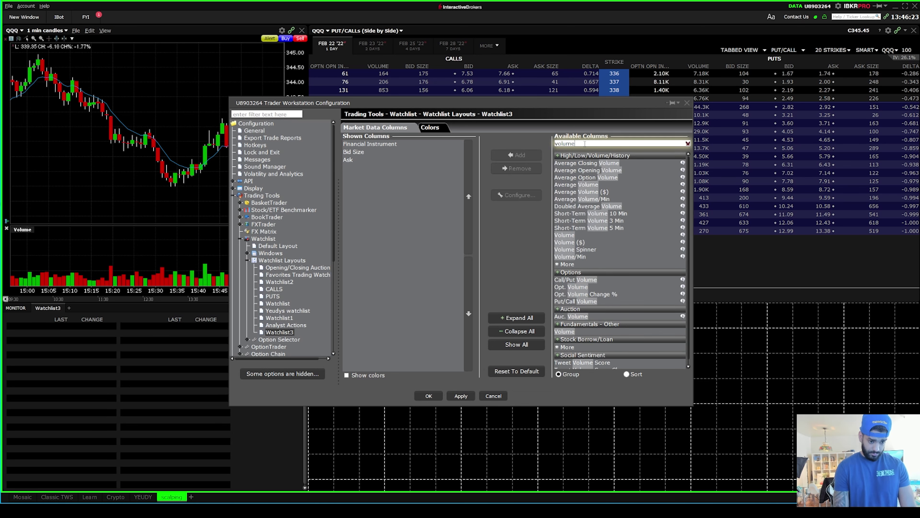
pyautogui.click(566, 234)
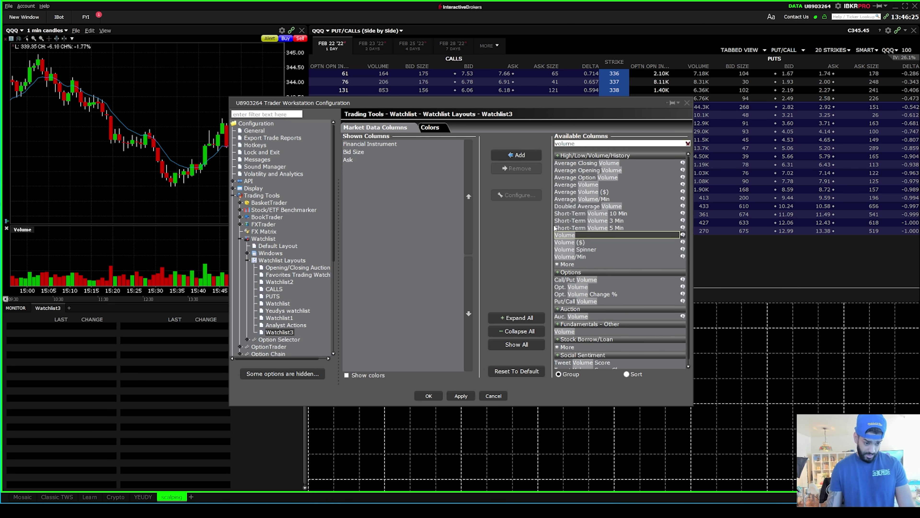
pyautogui.click(519, 155)
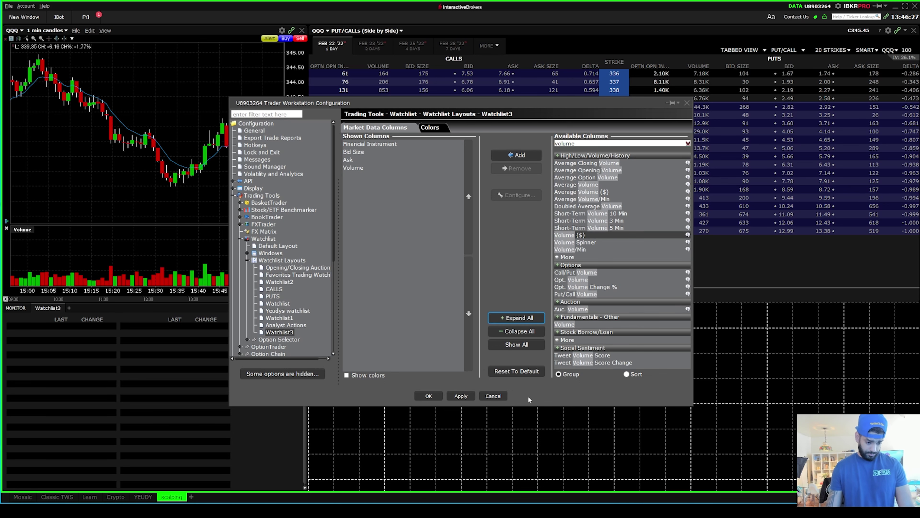
pyautogui.click(461, 396)
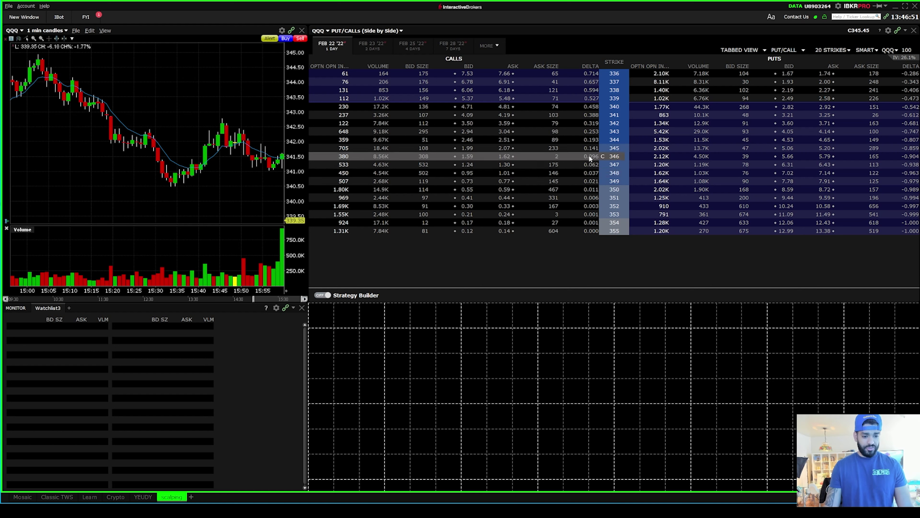
# Step: Add the Feb 22 '22 QQQ 345 call and 350 call from the option chain to Watchlist3
pyautogui.click(595, 146)
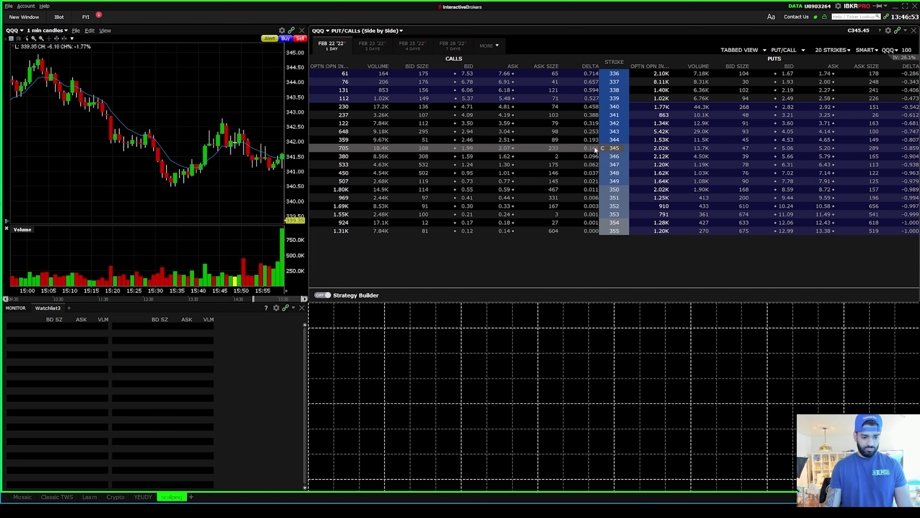
pyautogui.moveTo(149, 317); pyautogui.dragTo(149, 325)
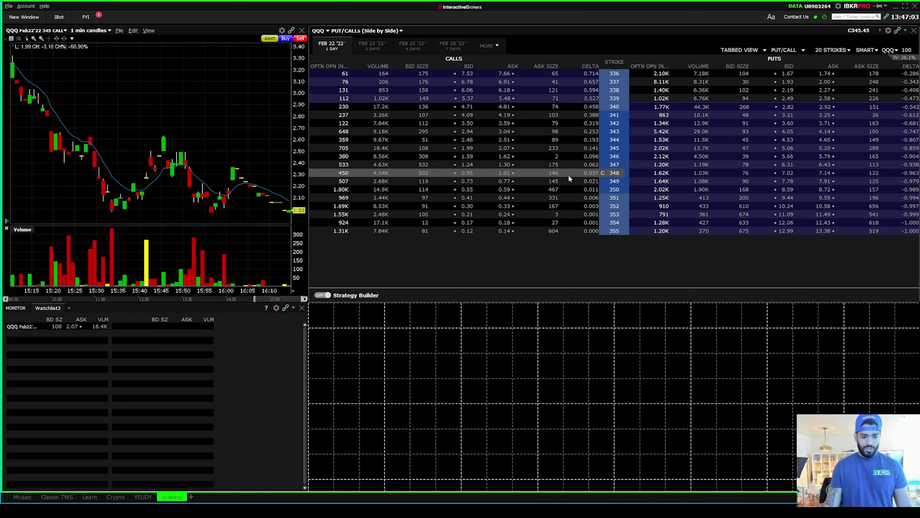
pyautogui.moveTo(588, 191); pyautogui.dragTo(17, 344)
pyautogui.click(47, 327)
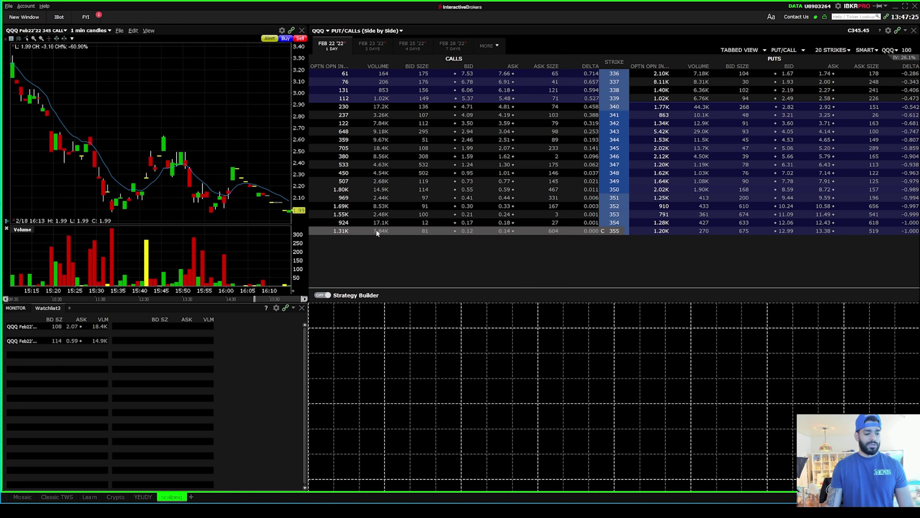
# Step: Create a new watchlist beside Watchlist3 and add the Feb 22 '22 QQQ 339 put from the option chain to its first row
pyautogui.click(69, 309)
pyautogui.click(75, 317)
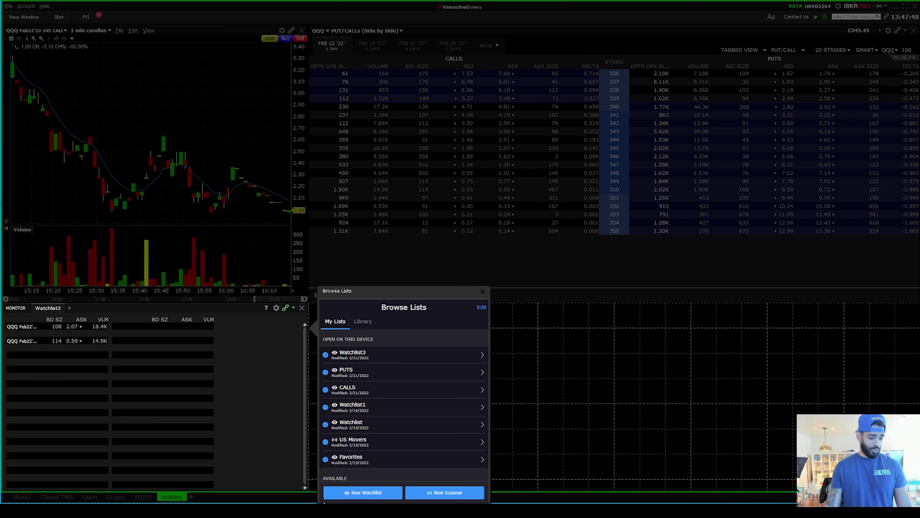
pyautogui.click(354, 493)
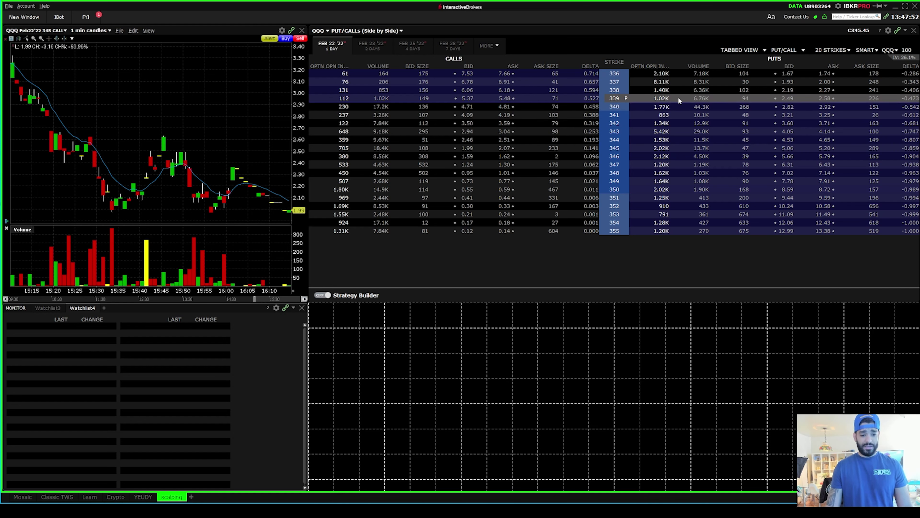
pyautogui.click(662, 98)
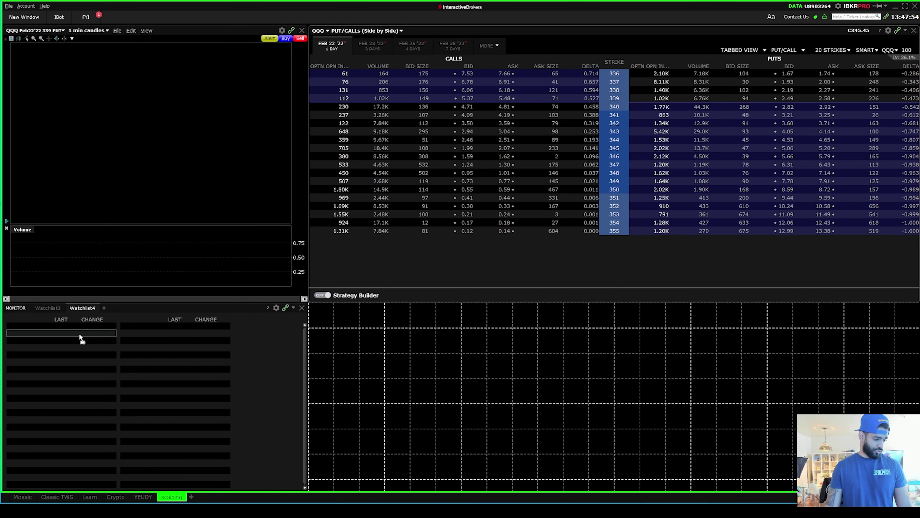
pyautogui.moveTo(82, 326); pyautogui.dragTo(82, 326)
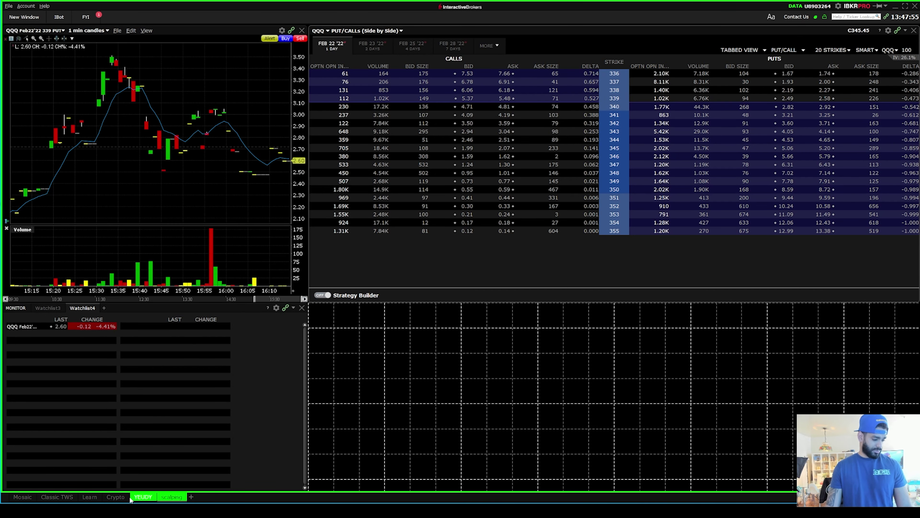
# Step: Switch between the two watchlists, ending on Watchlist3, and widen its instrument column to fit the full option contract names
pyautogui.click(46, 307)
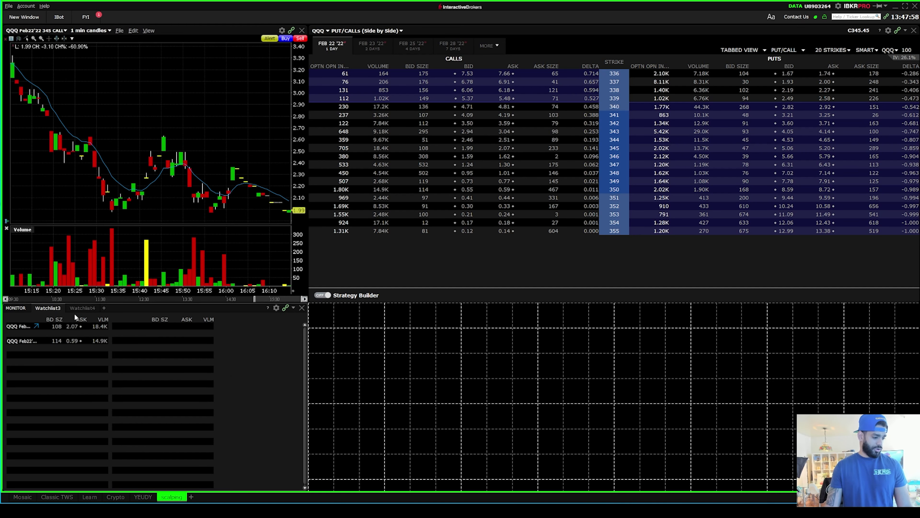
pyautogui.click(78, 307)
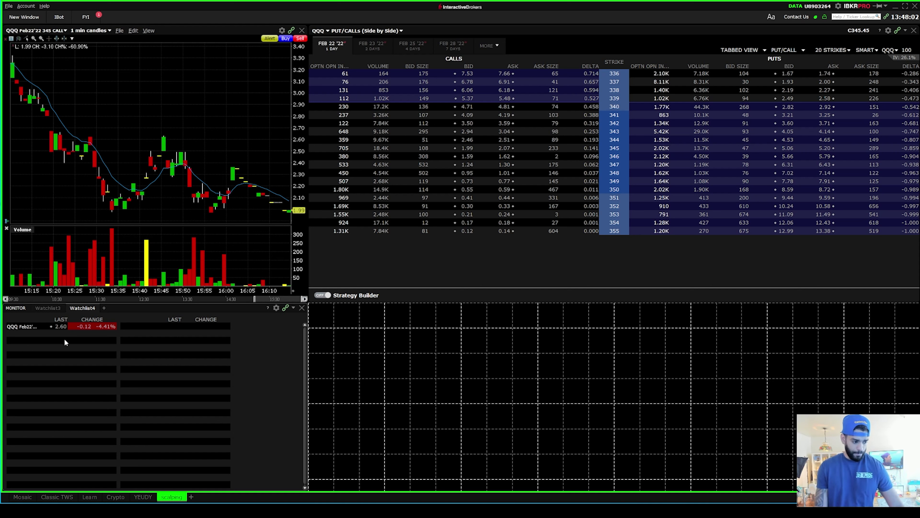
pyautogui.click(50, 308)
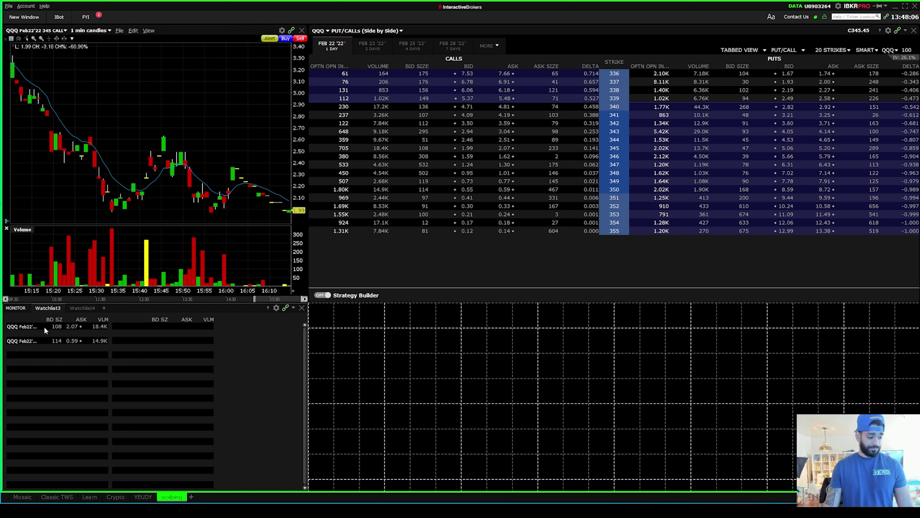
pyautogui.click(45, 325)
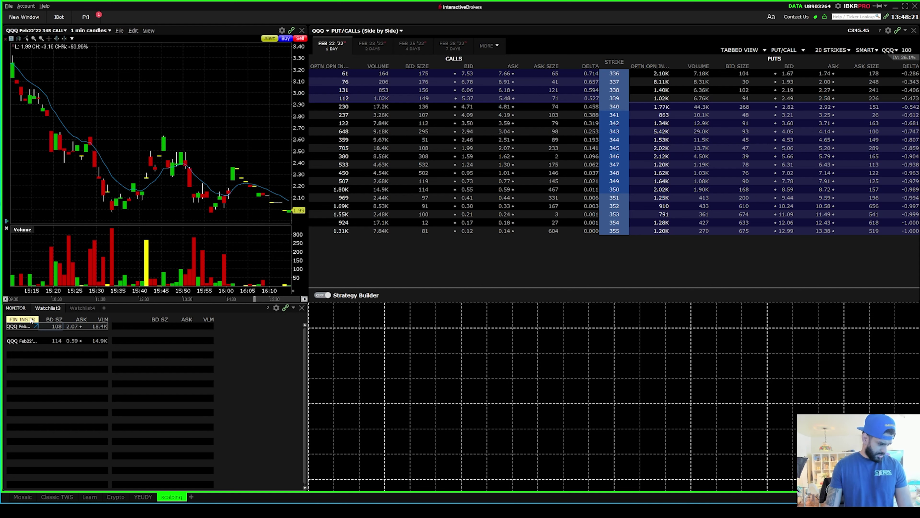
pyautogui.moveTo(37, 318); pyautogui.dragTo(133, 326)
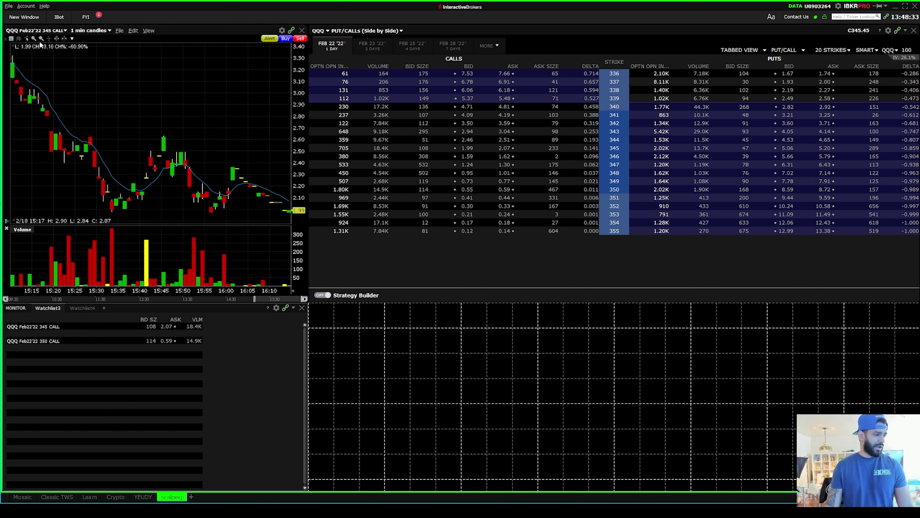
# Step: Add an Order Entry window below the option chain and accept its settings with the Rapid Transmit tool style
pyautogui.click(22, 19)
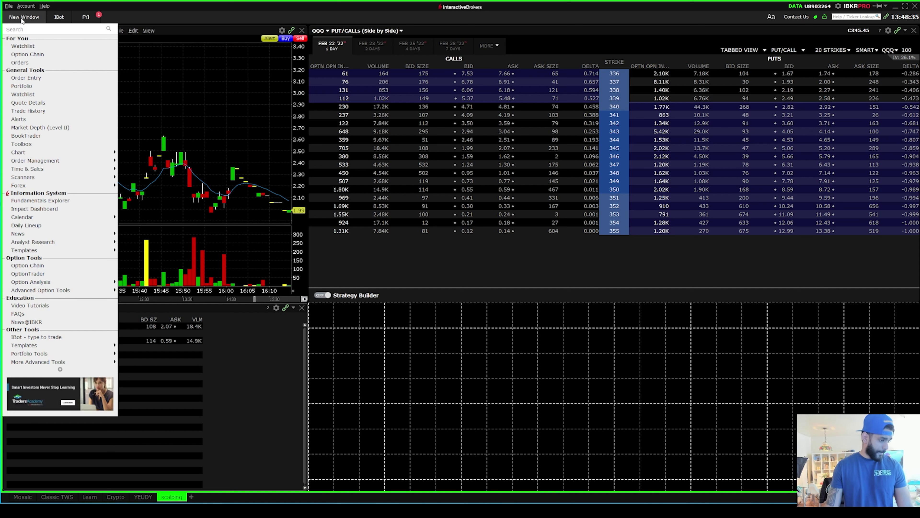
pyautogui.click(26, 78)
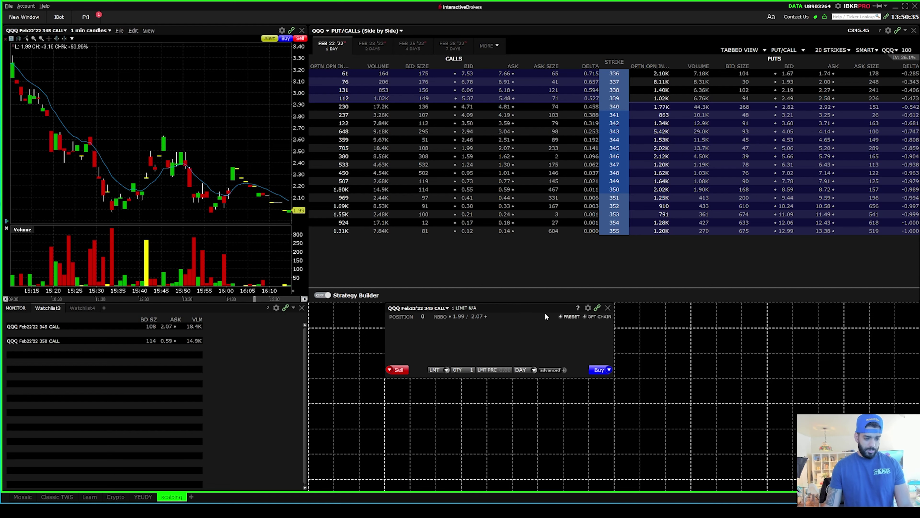
pyautogui.click(587, 308)
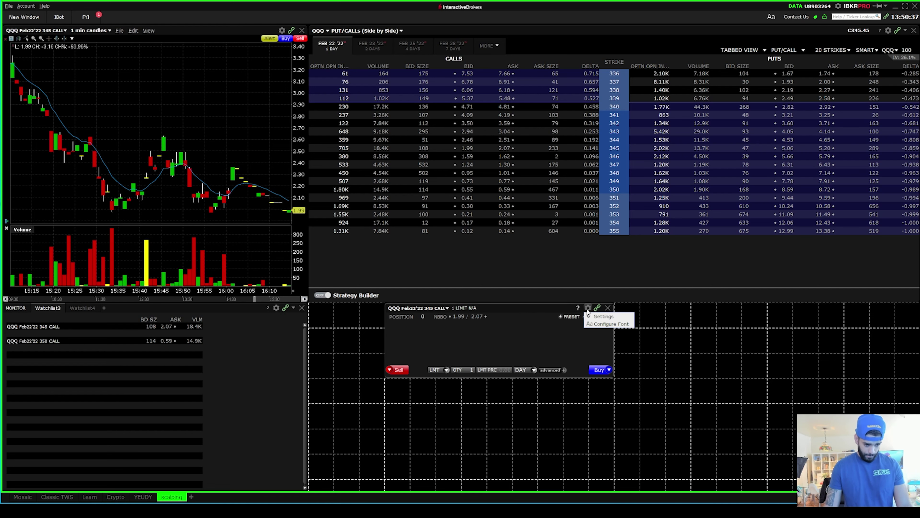
pyautogui.click(594, 317)
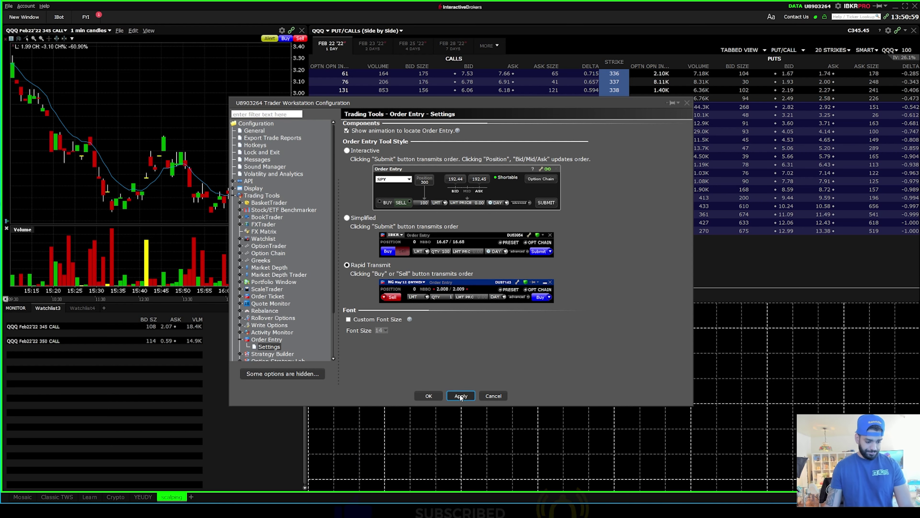
pyautogui.click(433, 396)
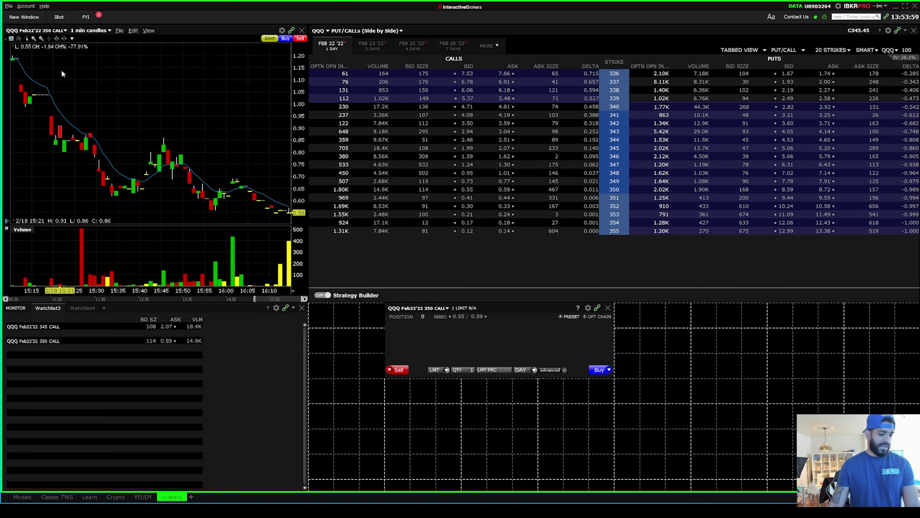
# Step: Add a narrow Quote Details window between Watchlist3 and the order entry, and check it with the QQQ 345 and 350 calls
pyautogui.click(23, 17)
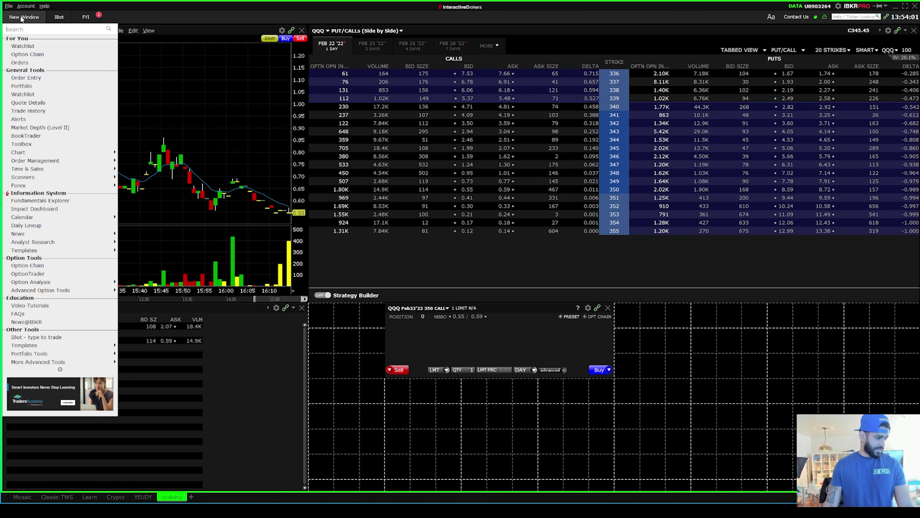
pyautogui.click(41, 102)
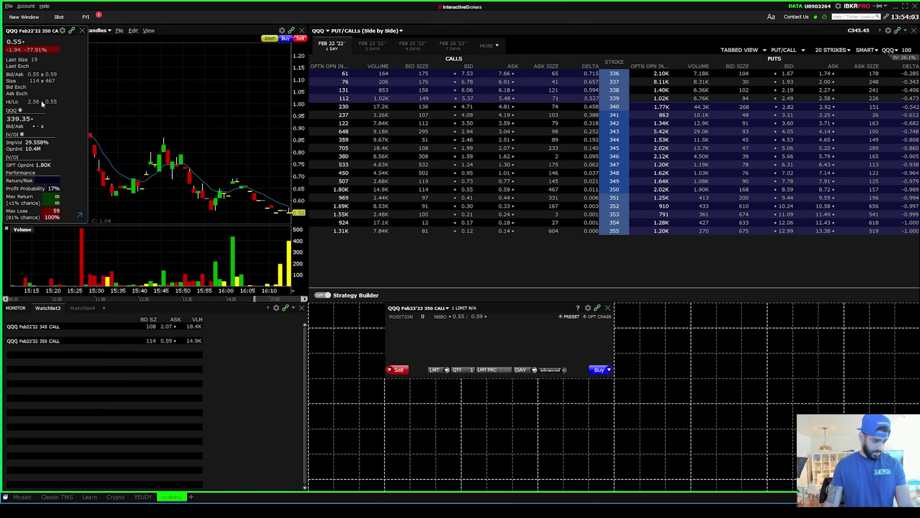
pyautogui.click(31, 31)
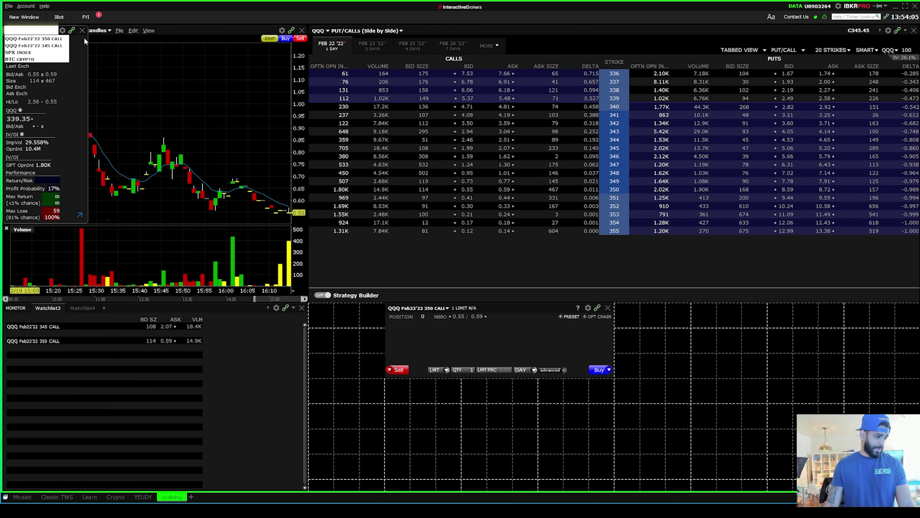
pyautogui.moveTo(139, 158); pyautogui.dragTo(381, 370)
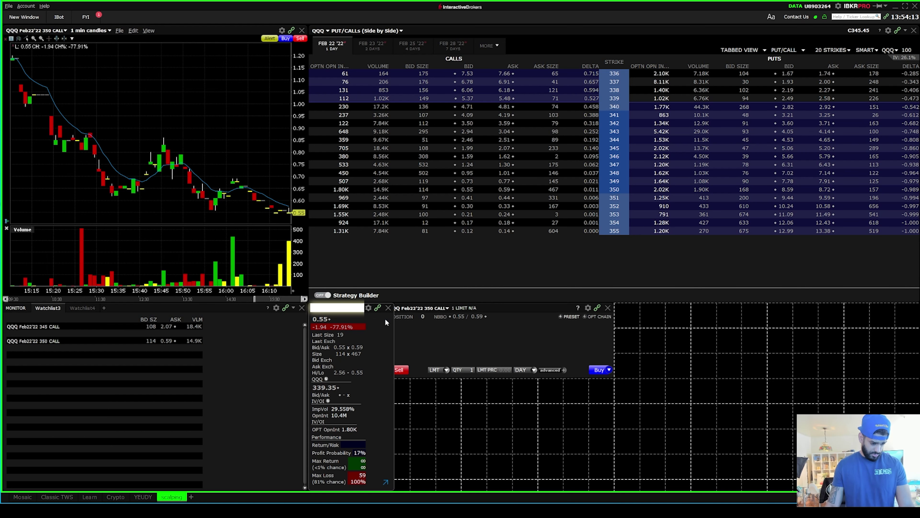
pyautogui.moveTo(392, 321)
pyautogui.mouseDown()
pyautogui.moveTo(370, 321)
pyautogui.moveTo(384, 321)
pyautogui.mouseUp()
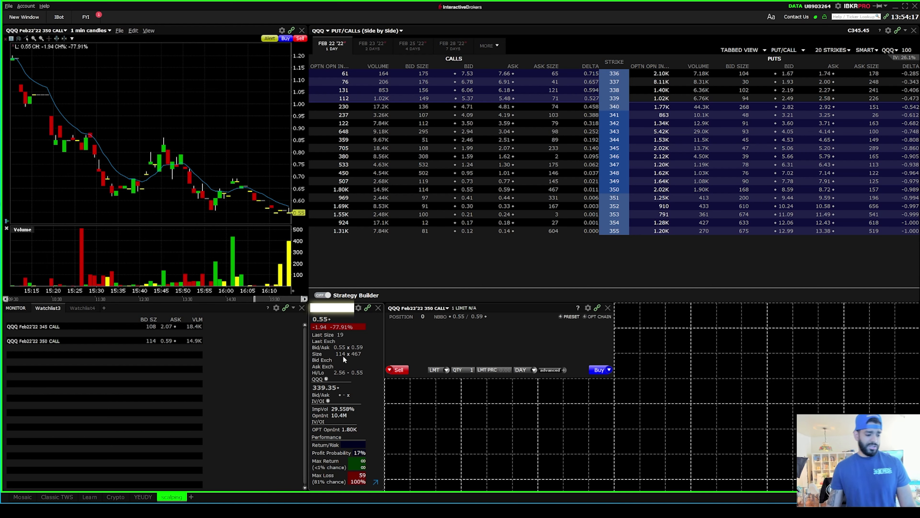
pyautogui.click(48, 326)
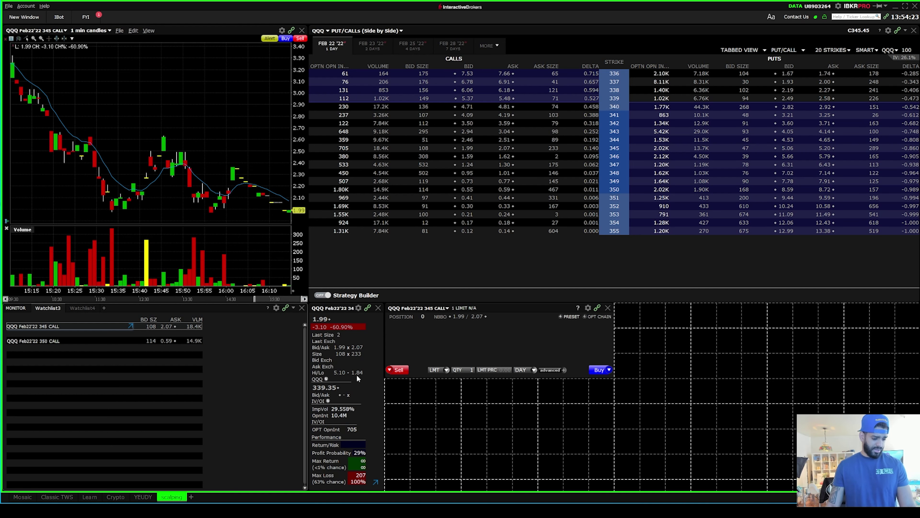
pyautogui.click(72, 341)
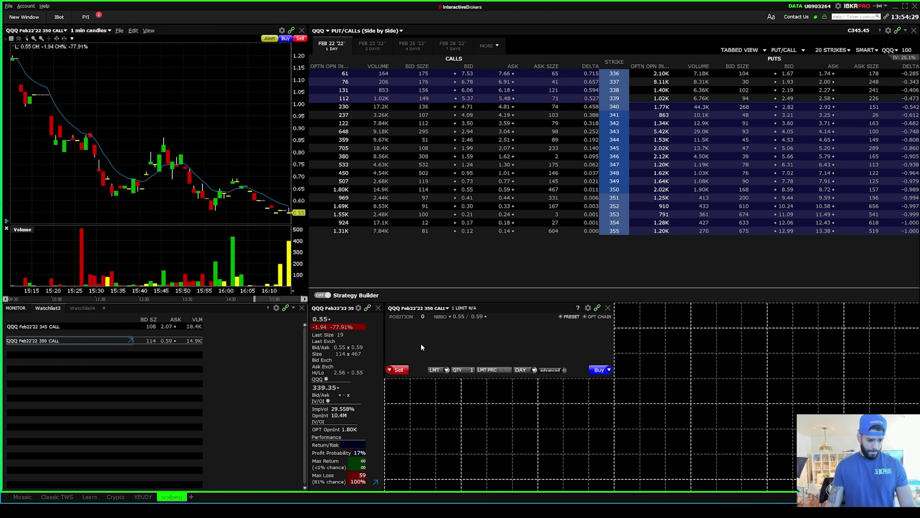
# Step: Add an Orders activity window directly below the order entry and narrow it to the order entry's width
pyautogui.click(23, 19)
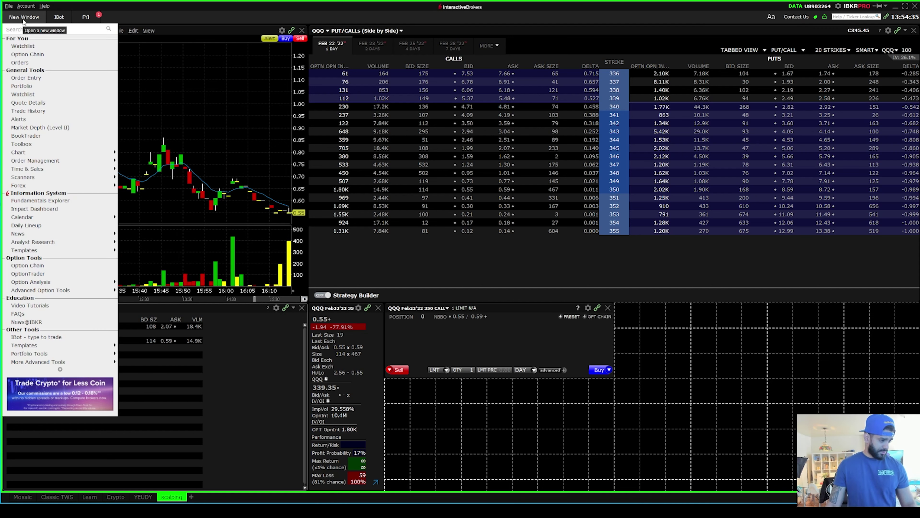
pyautogui.moveTo(75, 163)
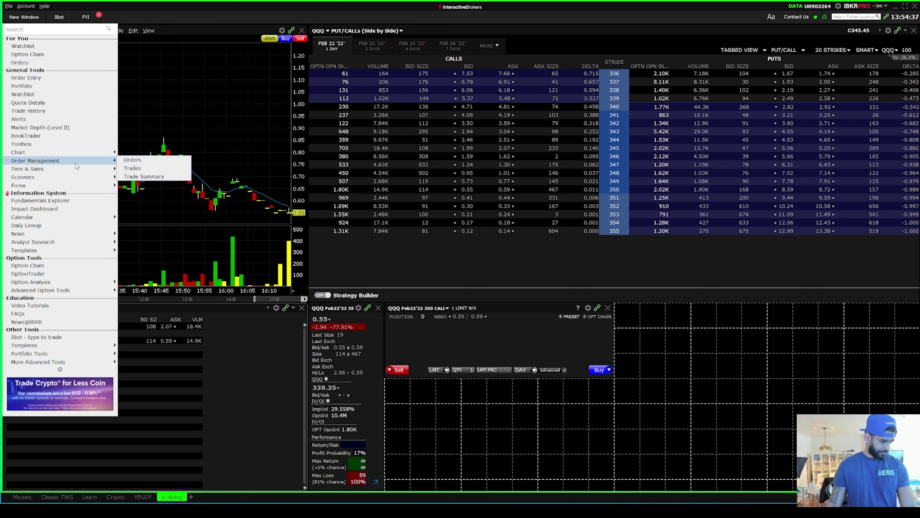
pyautogui.click(127, 162)
pyautogui.moveTo(134, 28); pyautogui.dragTo(521, 370)
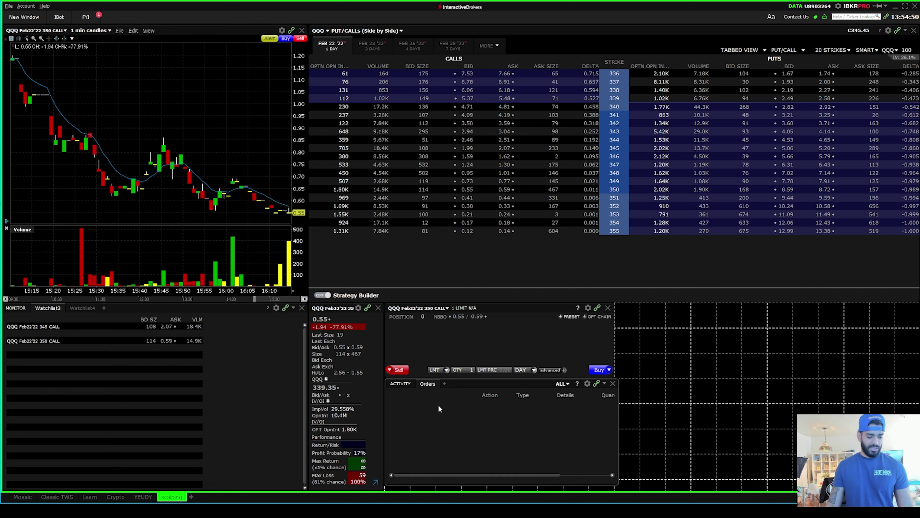
pyautogui.click(445, 383)
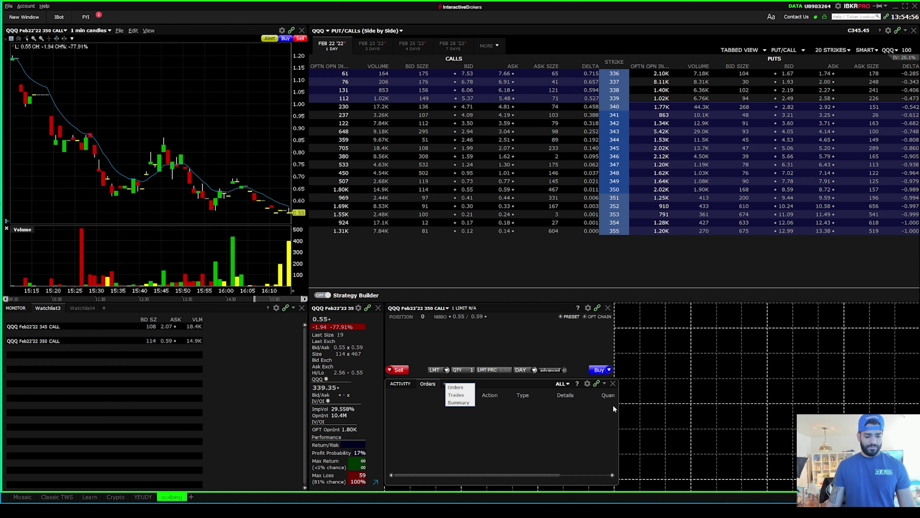
pyautogui.click(634, 354)
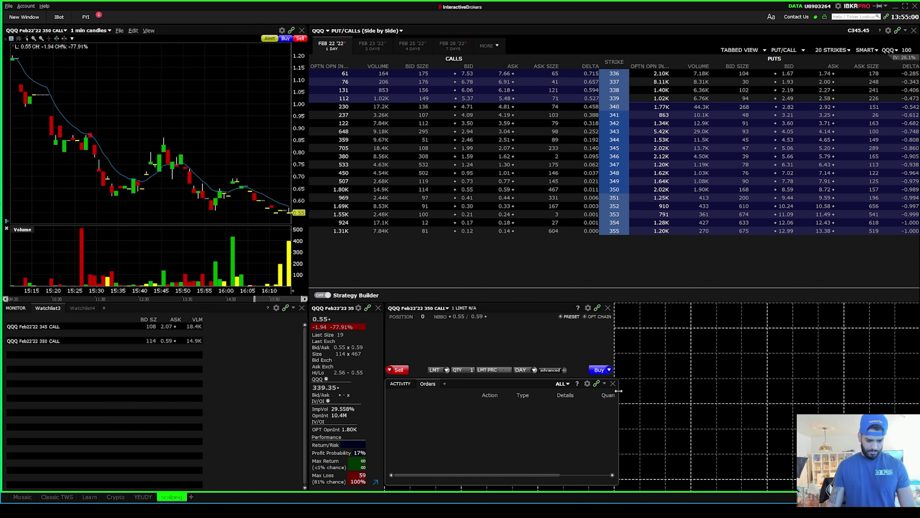
pyautogui.moveTo(618, 392); pyautogui.dragTo(612, 396)
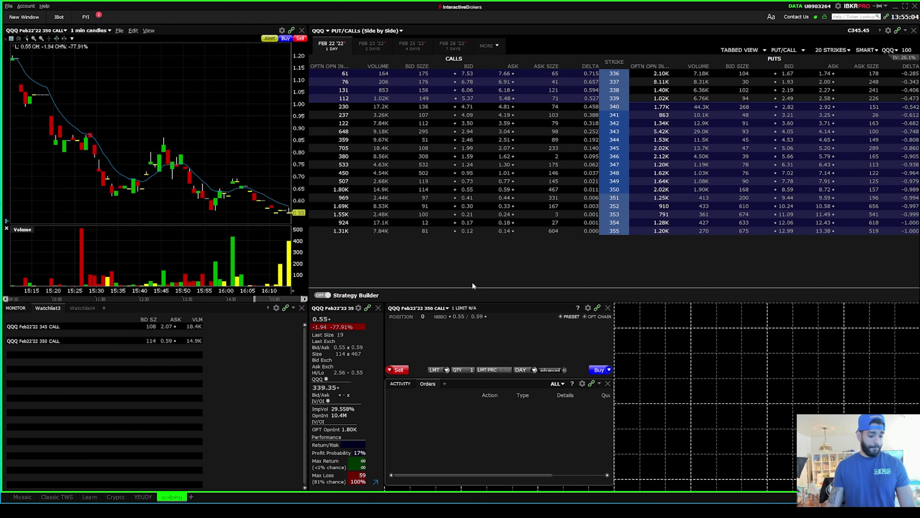
# Step: Add a new watchlist window beside the order entry, below the option chain, sized to a single set of columns
pyautogui.click(29, 18)
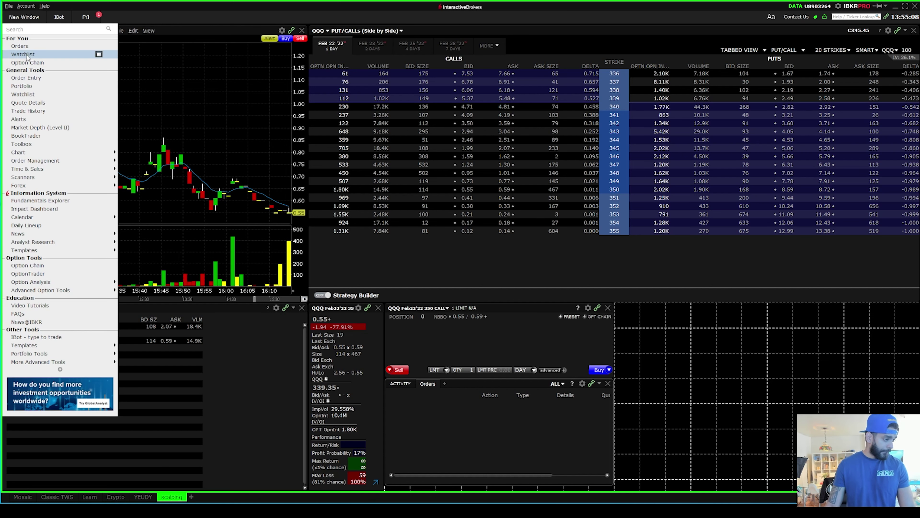
pyautogui.click(23, 54)
pyautogui.moveTo(159, 33); pyautogui.dragTo(697, 333)
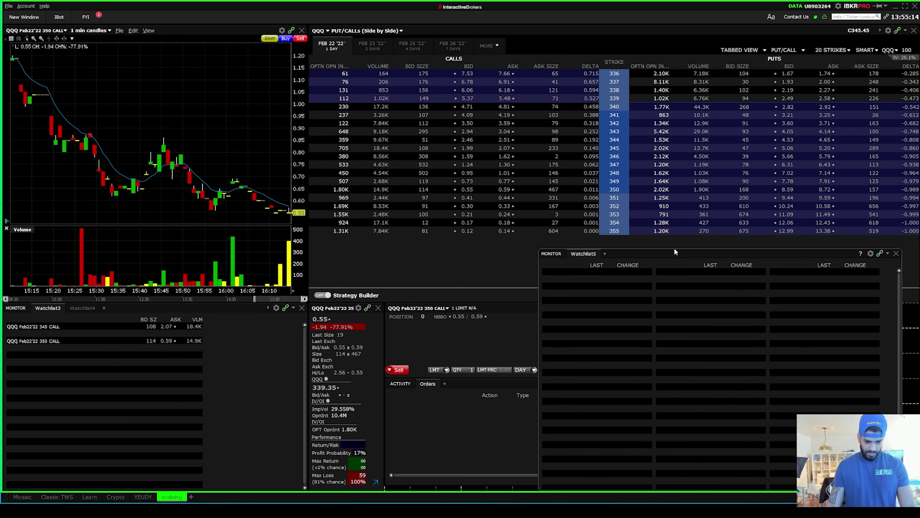
pyautogui.moveTo(674, 251); pyautogui.dragTo(686, 305)
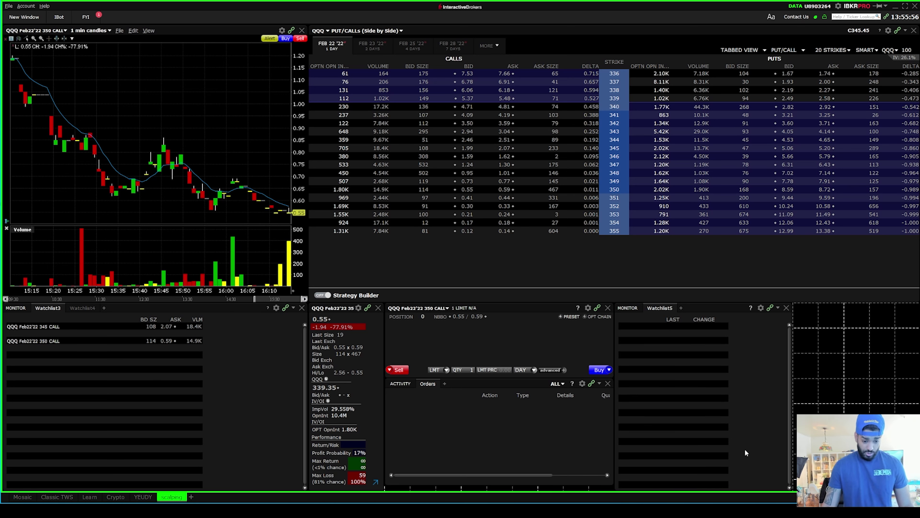
# Step: Add the tickers QQQ, SPY and TSLA to the first three rows of Watchlist5
pyautogui.click(632, 327)
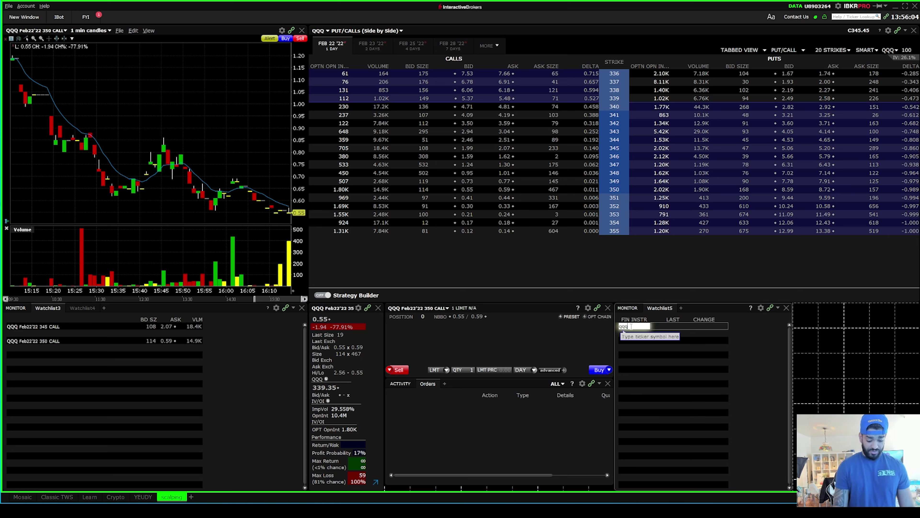
pyautogui.write('qqq')
pyautogui.press('Return')
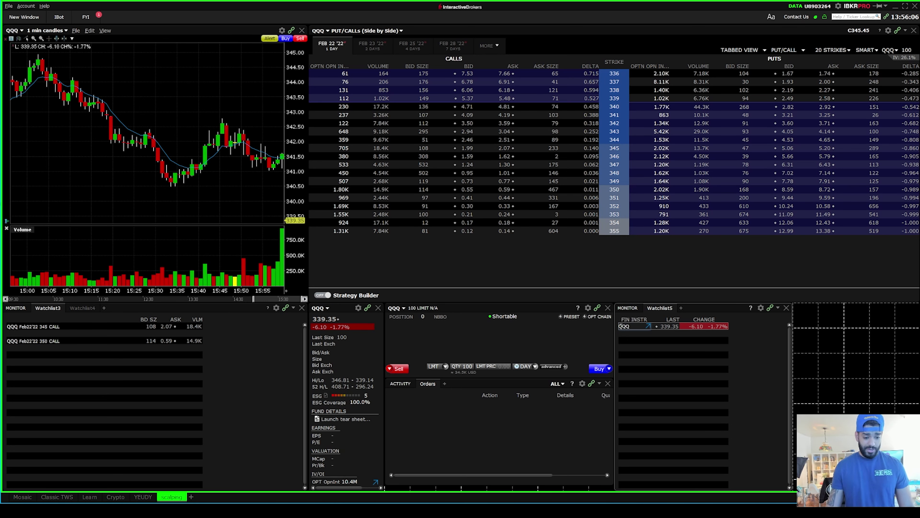
pyautogui.click(627, 334)
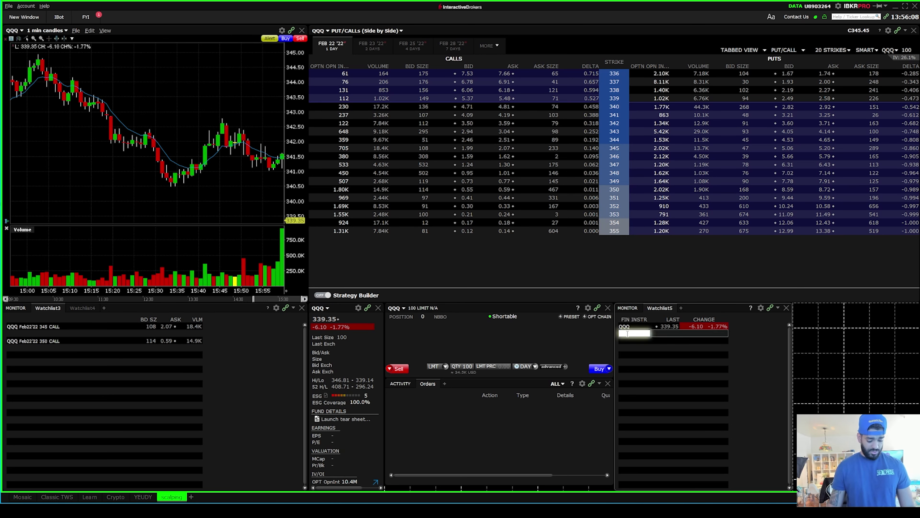
pyautogui.write('s')
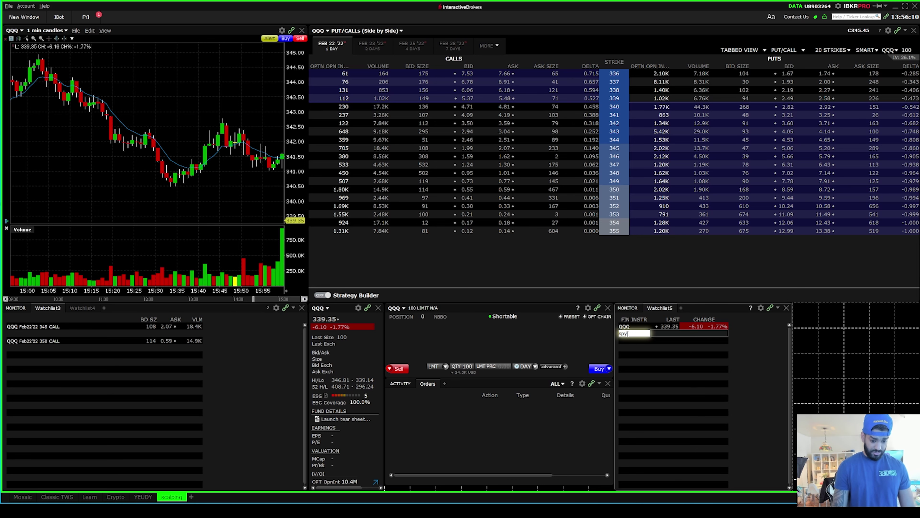
pyautogui.write('py')
pyautogui.press('Return')
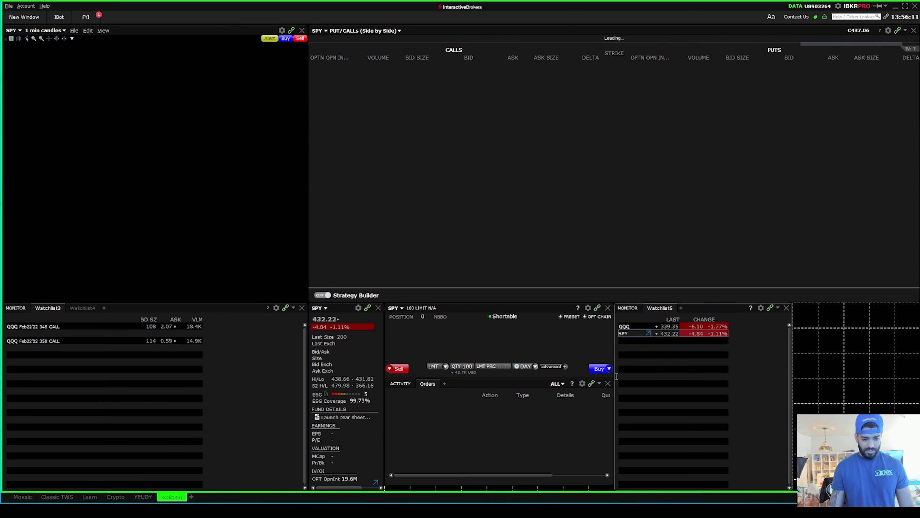
pyautogui.click(635, 341)
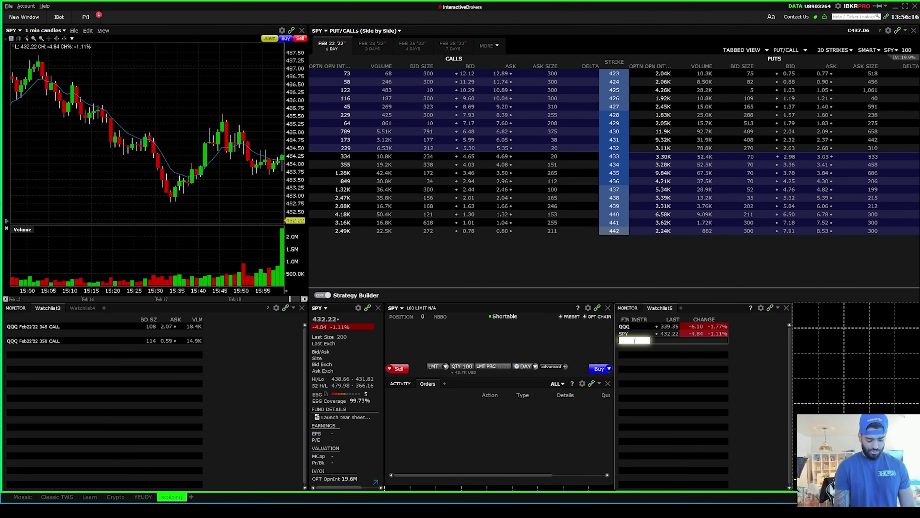
pyautogui.write('tsla')
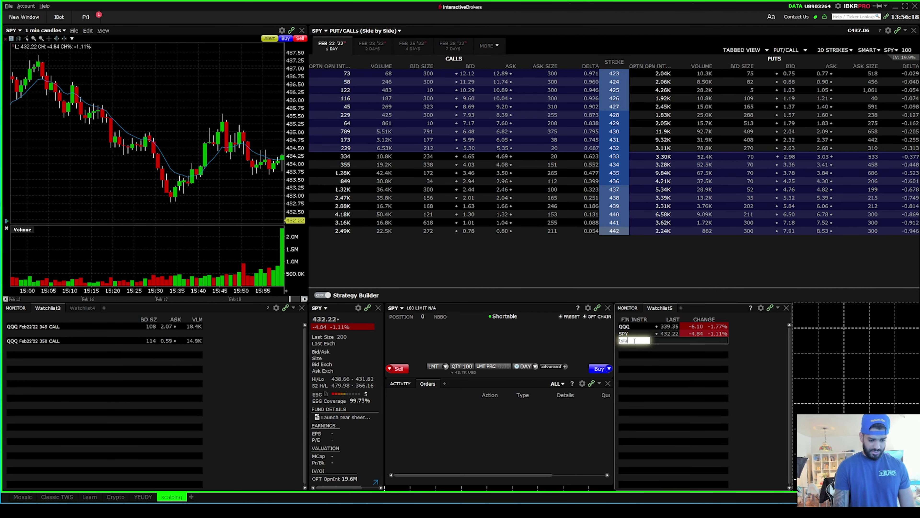
pyautogui.press('Return')
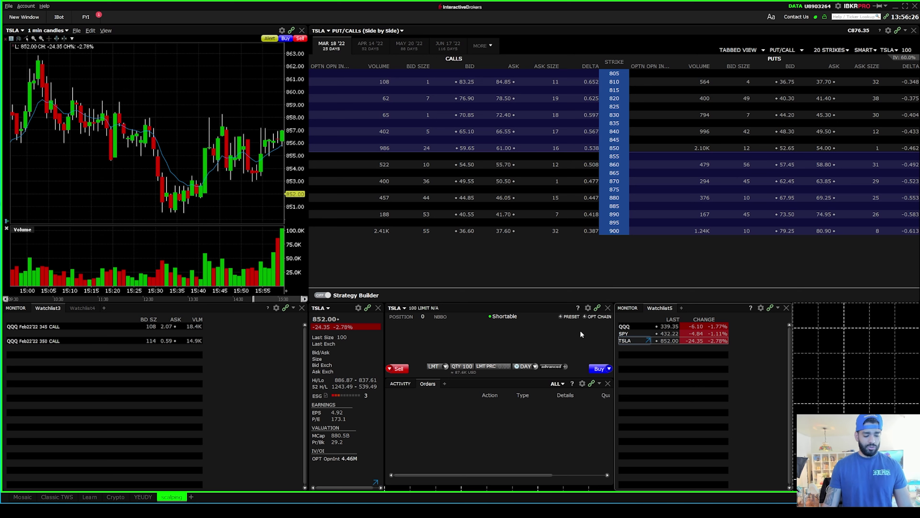
# Step: Review the link group choices of Watchlist5 and the chart, and load the QQQ 345 call from Watchlist3 into the linked windows
pyautogui.click(771, 308)
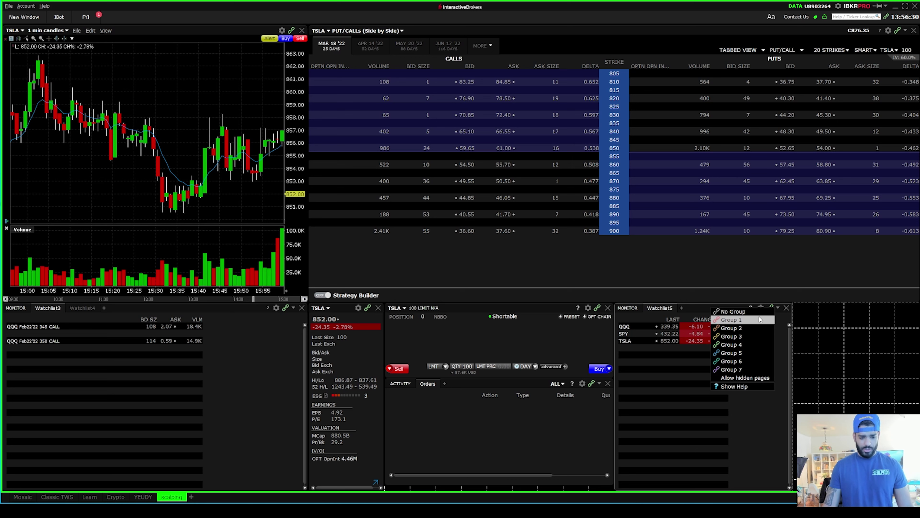
pyautogui.click(767, 405)
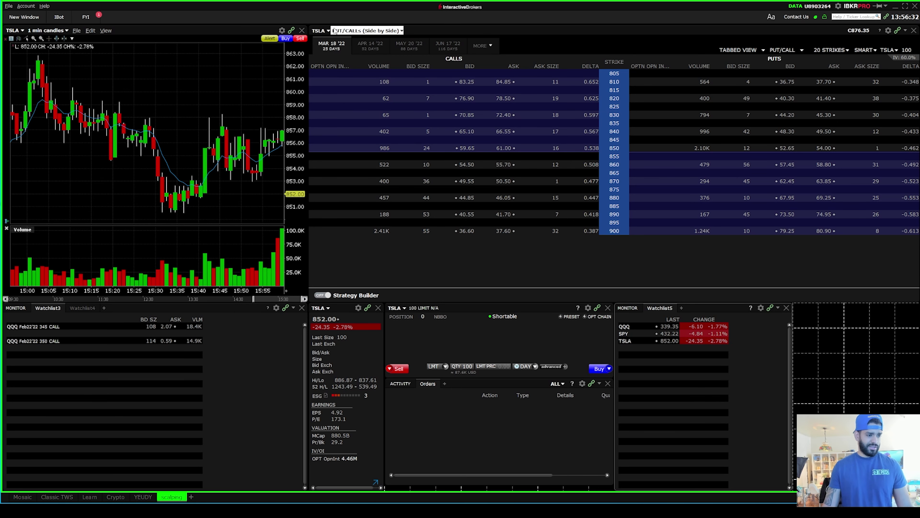
pyautogui.click(291, 30)
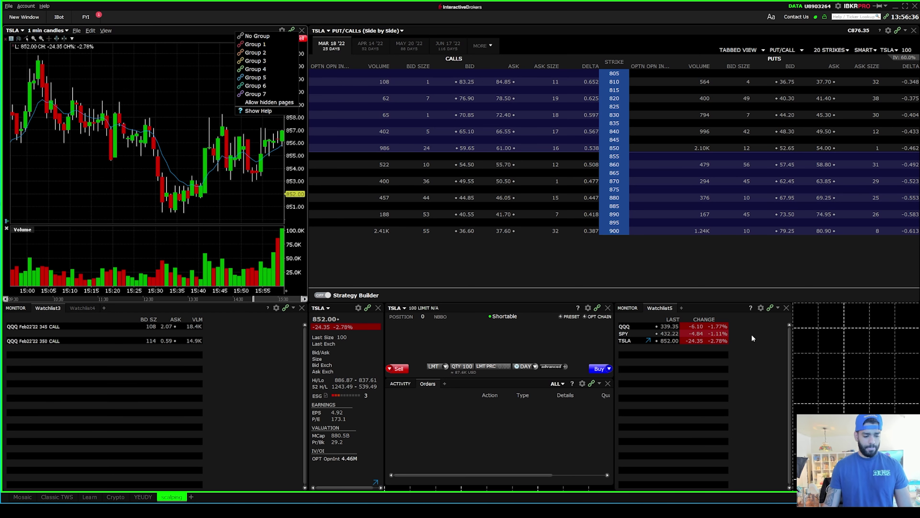
pyautogui.click(760, 331)
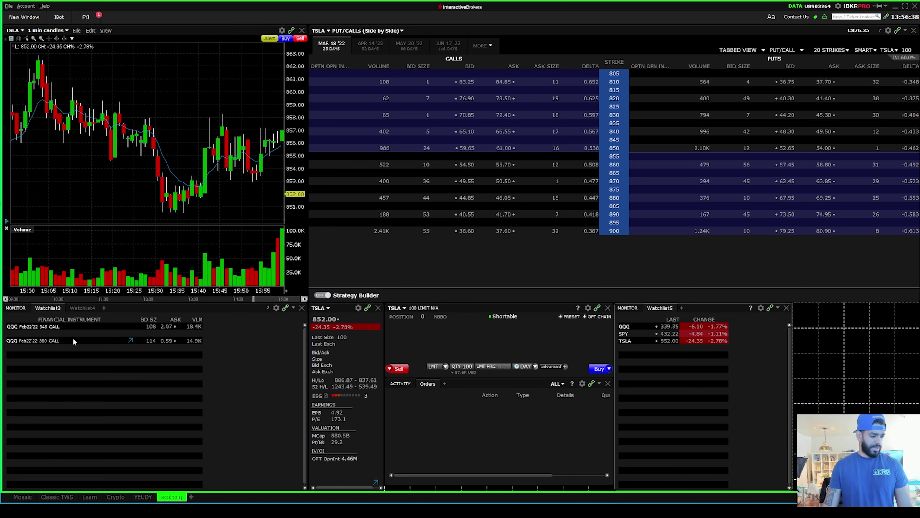
pyautogui.click(75, 327)
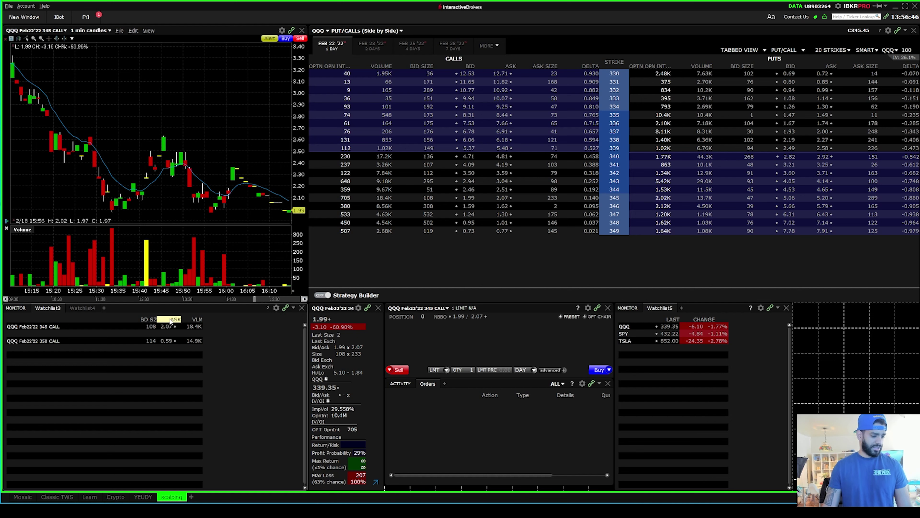
# Step: Link Watchlist3 and the quote details window through Group 2, and test the links with the QQQ 350 call and the QQQ ticker
pyautogui.click(285, 308)
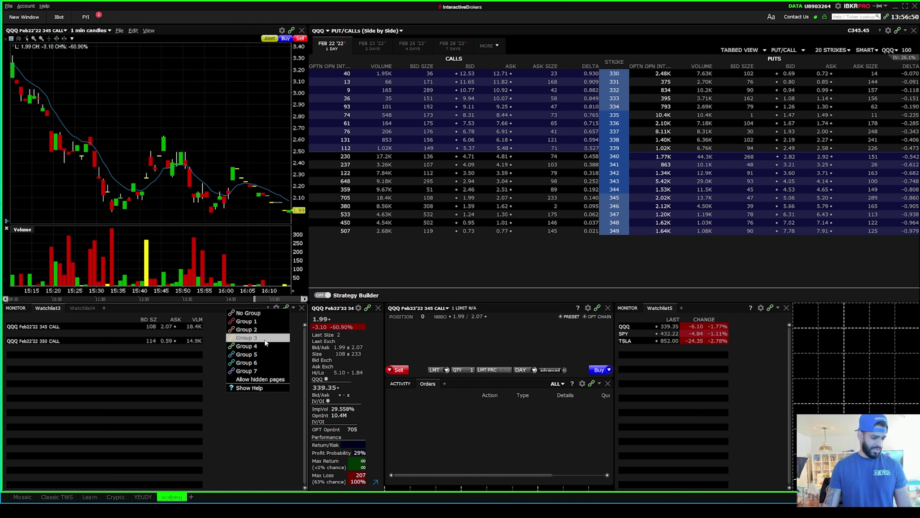
pyautogui.click(264, 330)
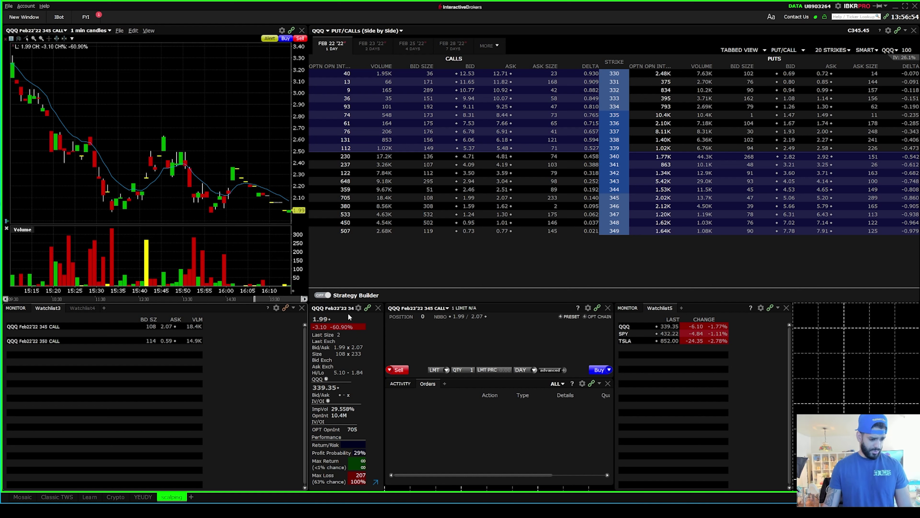
pyautogui.click(367, 308)
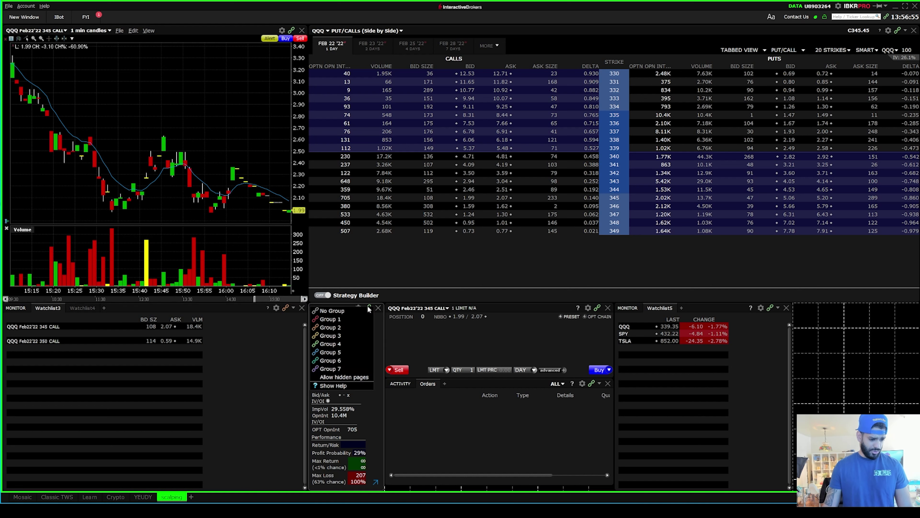
pyautogui.click(354, 327)
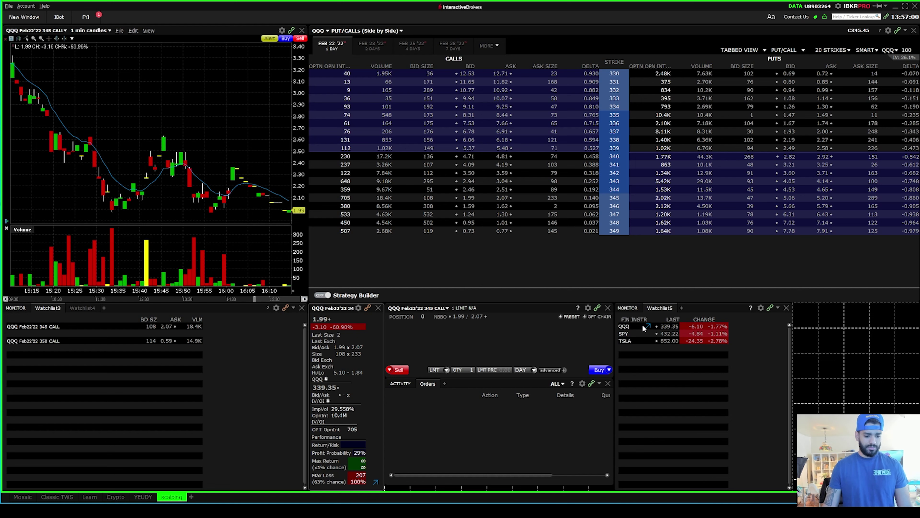
pyautogui.click(74, 340)
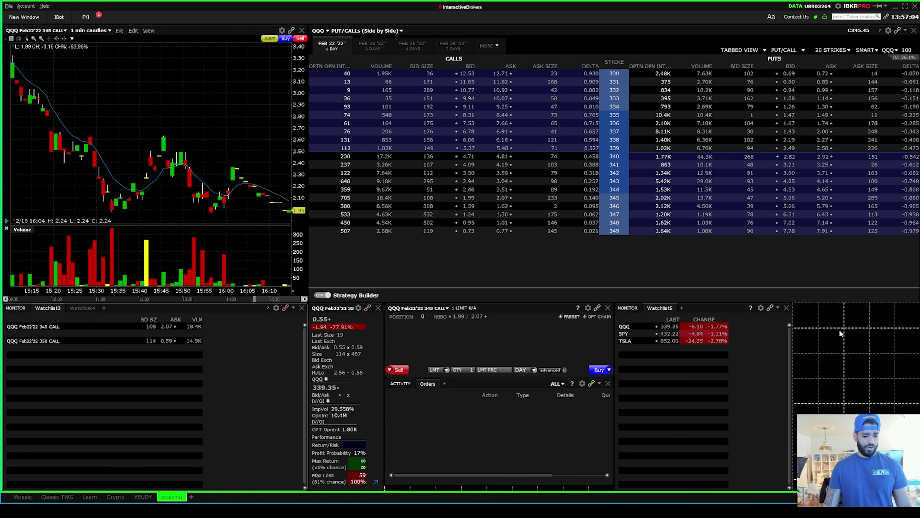
pyautogui.click(634, 327)
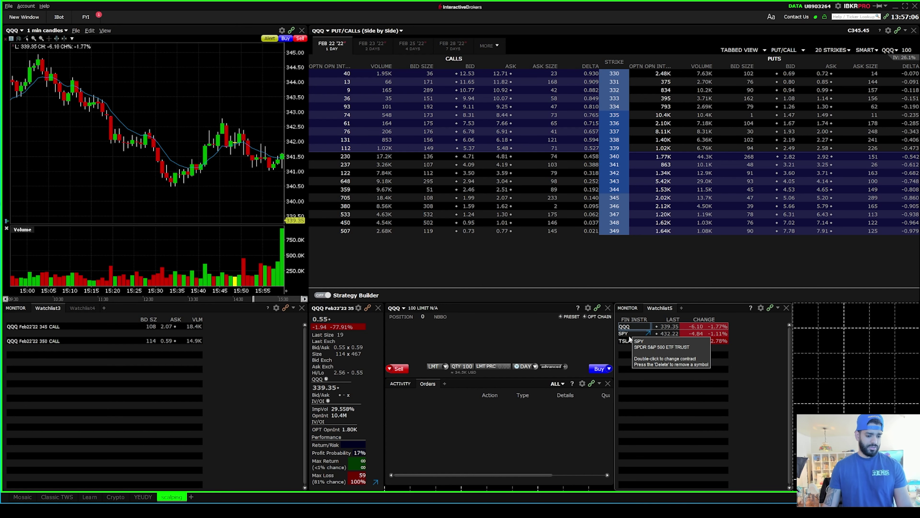
# Step: Test the Watchlist5 link by loading SPY and TSLA into the linked chart, option chain and order entry
pyautogui.click(630, 336)
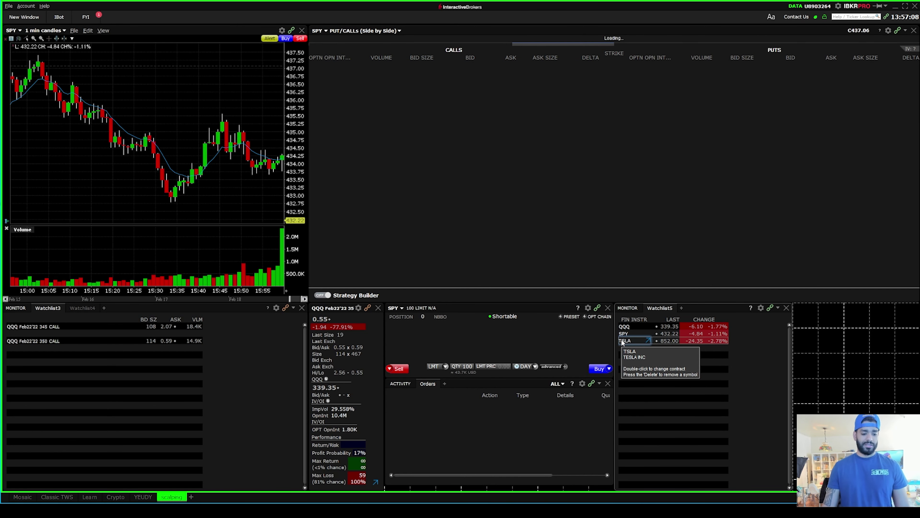
pyautogui.click(623, 341)
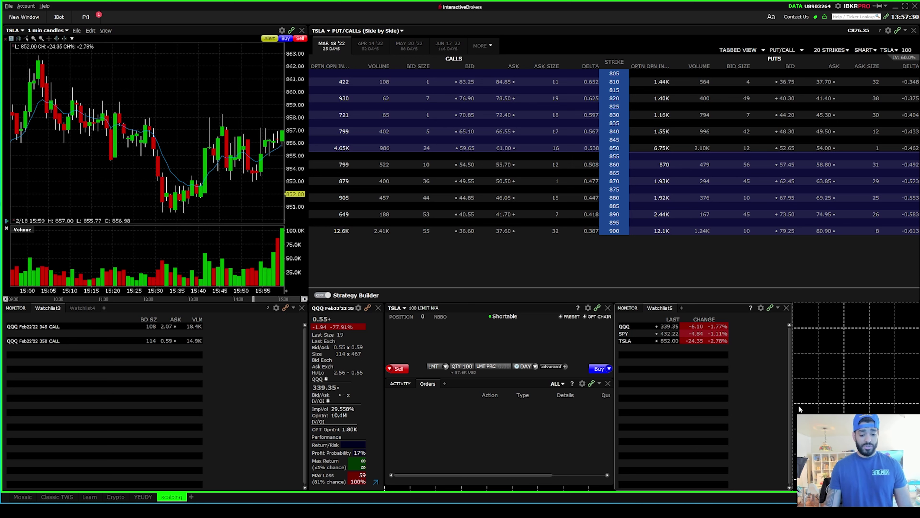
# Step: Add a Portfolio window beside Watchlist5 and size it to fill the empty space below the option chain
pyautogui.click(26, 17)
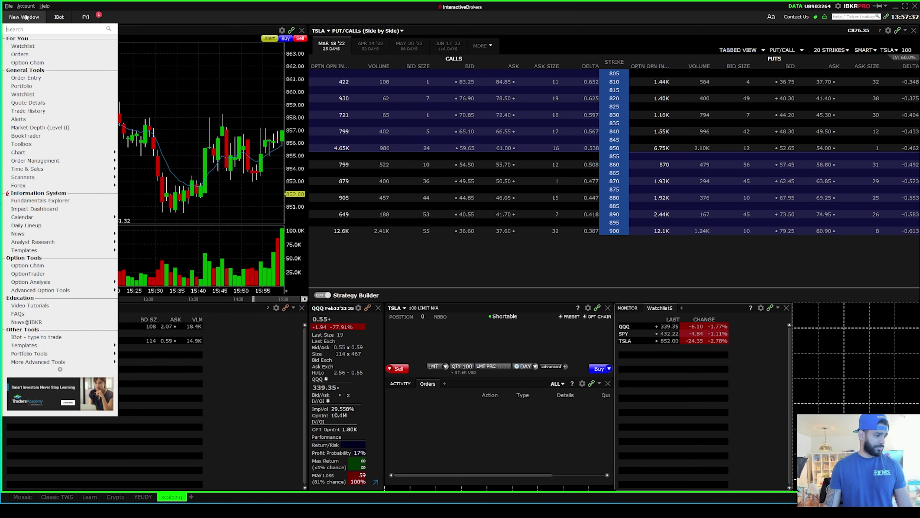
pyautogui.click(23, 86)
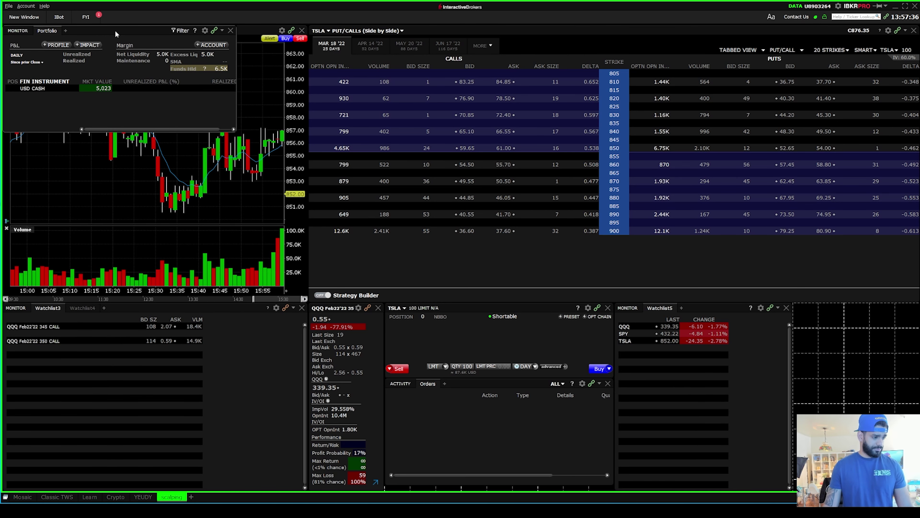
pyautogui.moveTo(115, 33); pyautogui.dragTo(791, 304)
pyautogui.moveTo(687, 323); pyautogui.dragTo(795, 327)
pyautogui.moveTo(847, 409); pyautogui.dragTo(847, 486)
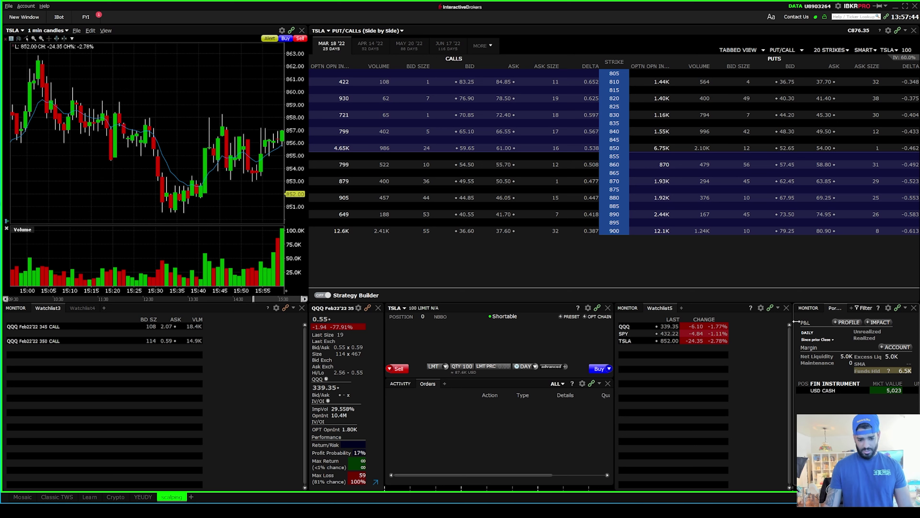
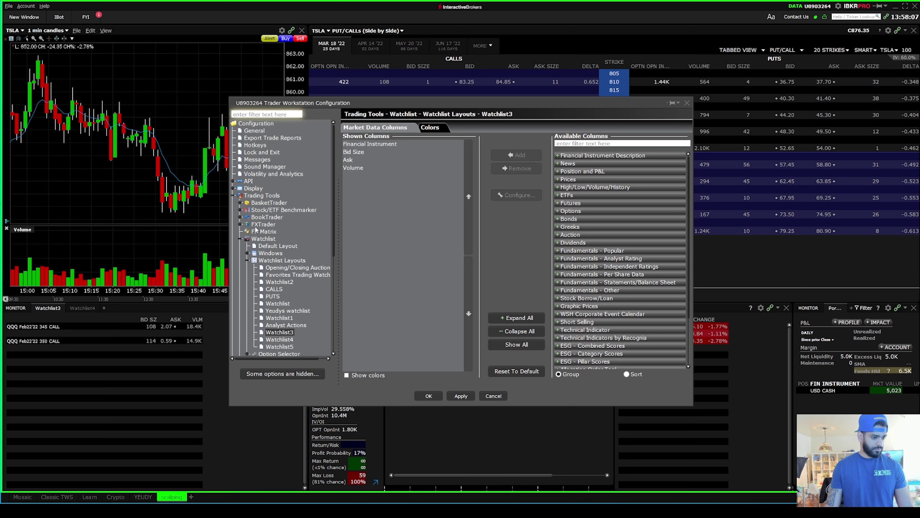
# Step: Create a hotkey for the Buy action in the global configuration and record Shift+H as its key shortcut
pyautogui.click(265, 146)
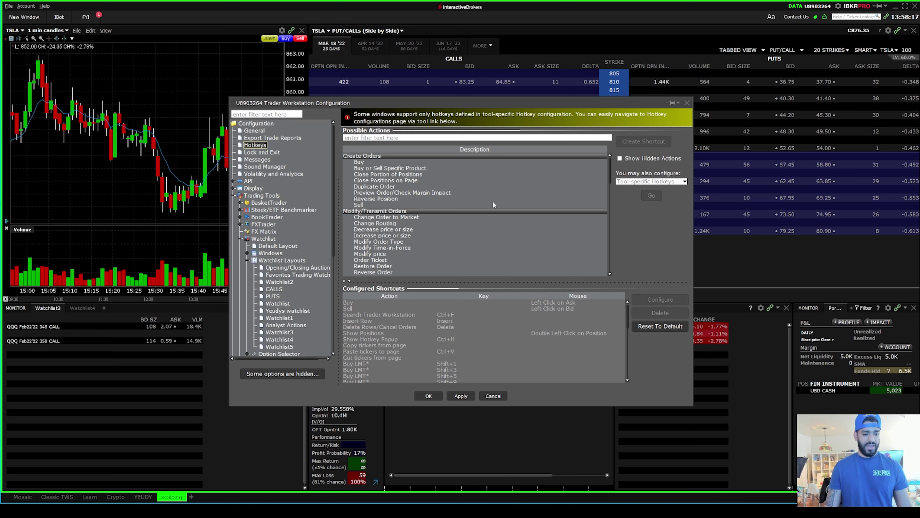
pyautogui.click(370, 163)
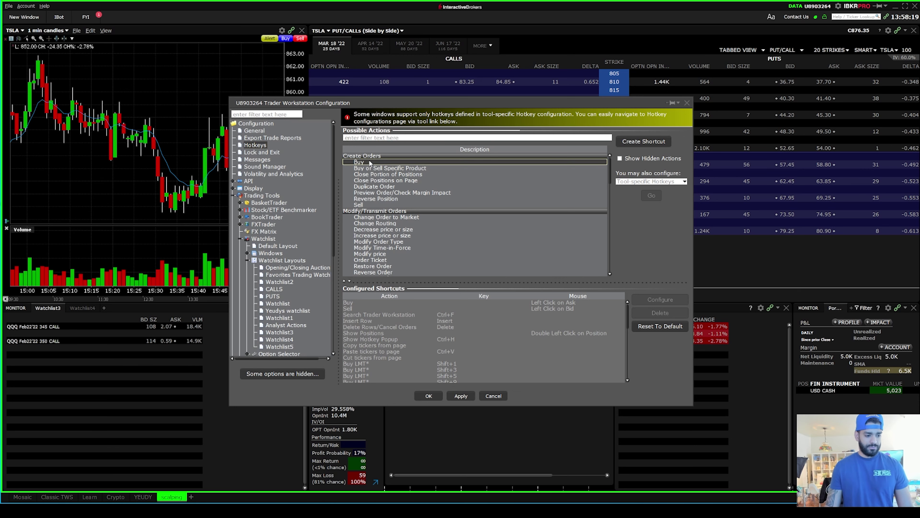
pyautogui.click(648, 142)
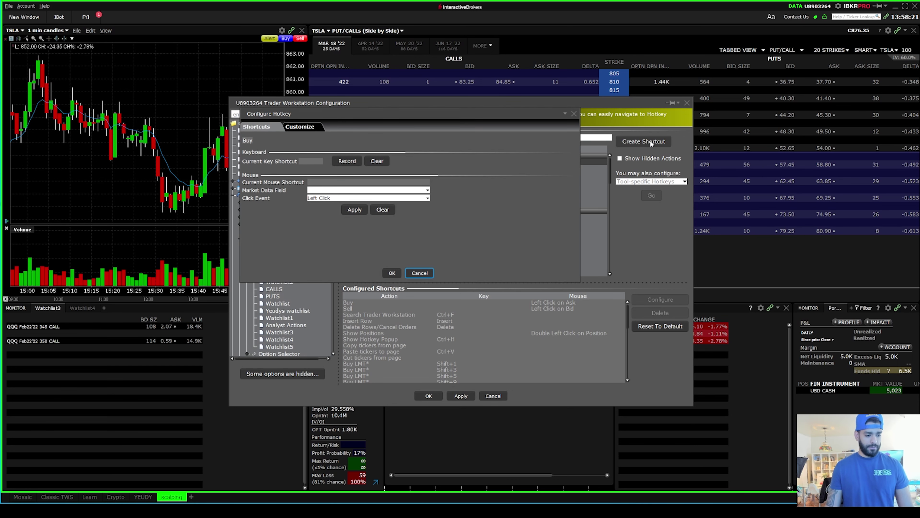
pyautogui.click(348, 162)
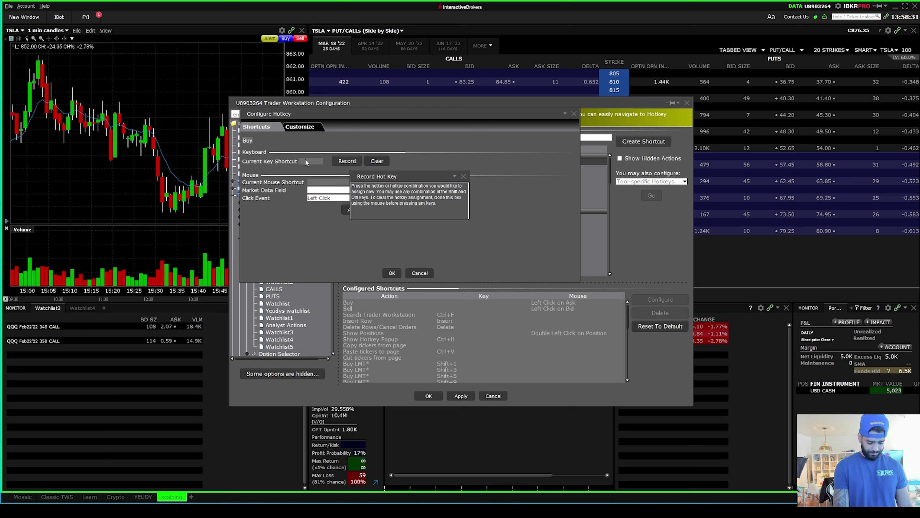
pyautogui.hotkey('shift', 'h')
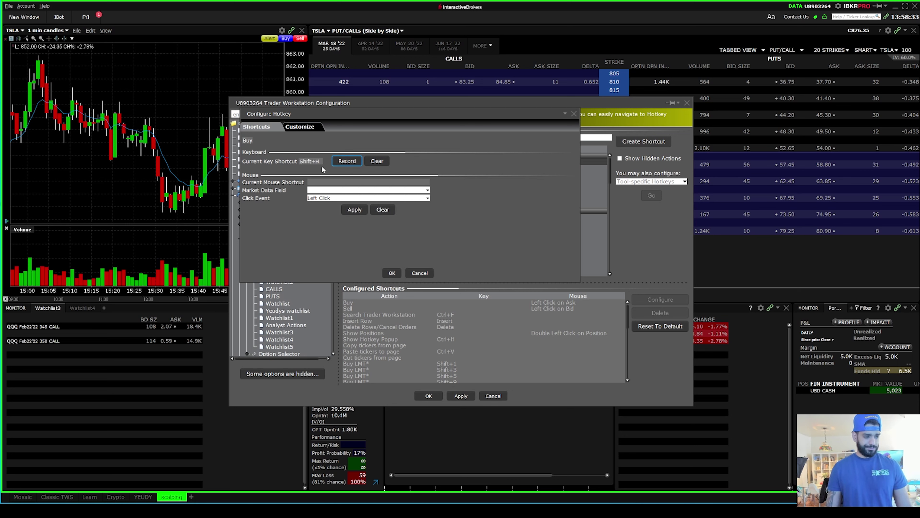
# Step: Customize the Buy hotkey's order size as Absolute with a quantity of 50
pyautogui.click(302, 127)
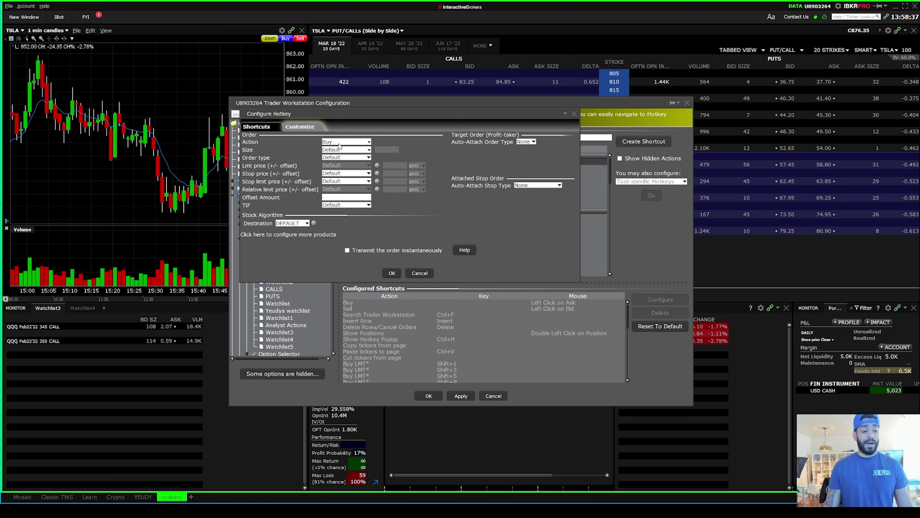
pyautogui.click(350, 150)
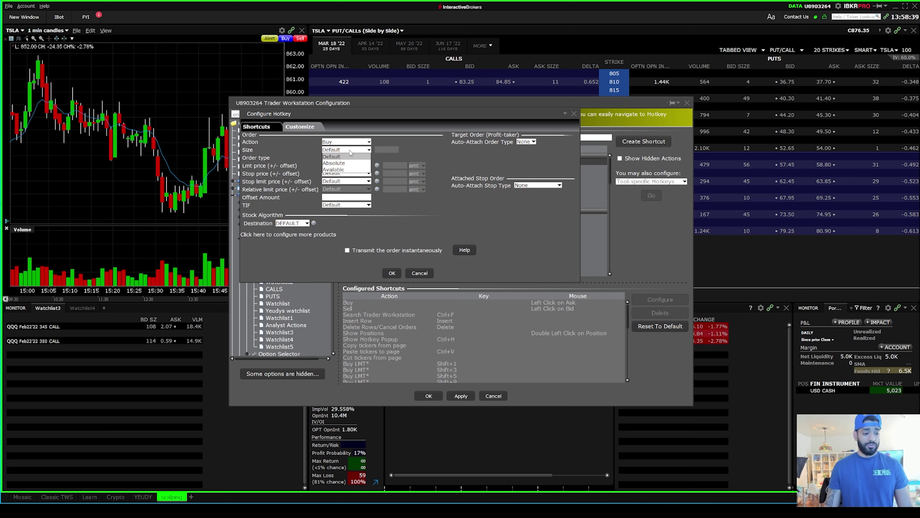
pyautogui.click(345, 165)
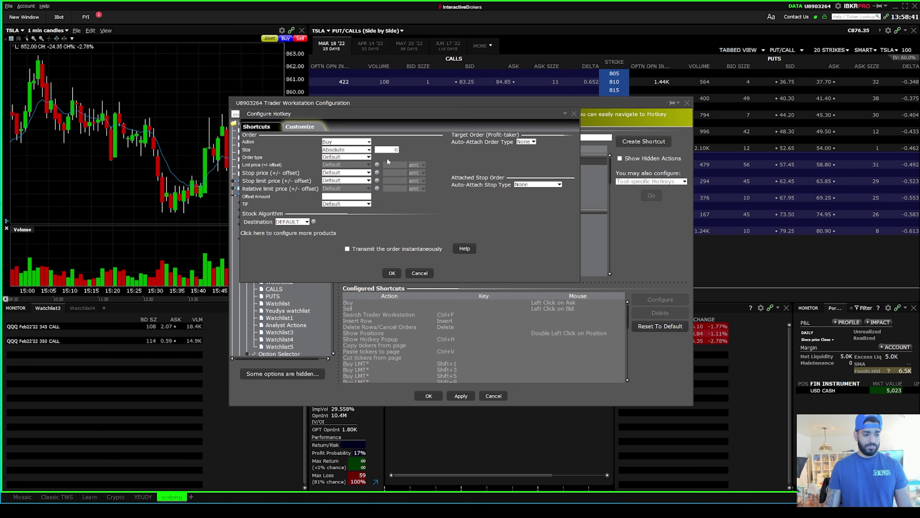
pyautogui.click(397, 150)
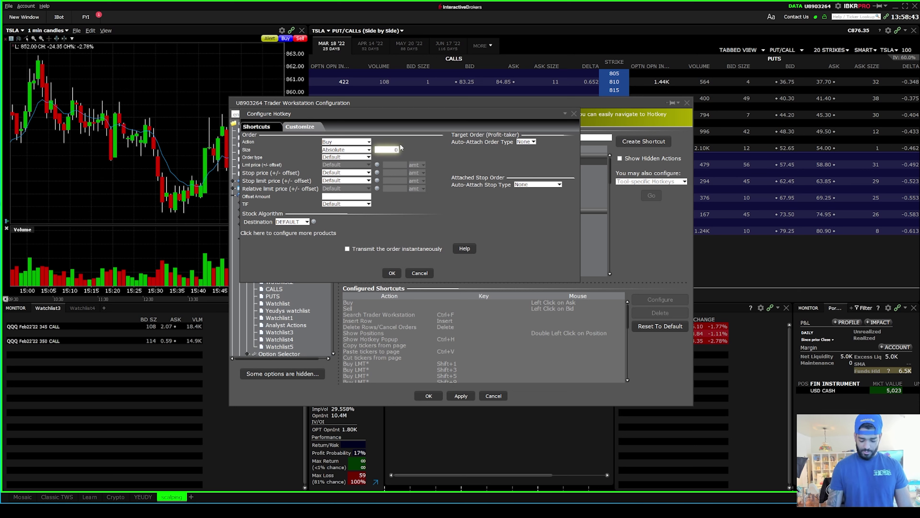
pyautogui.write('50')
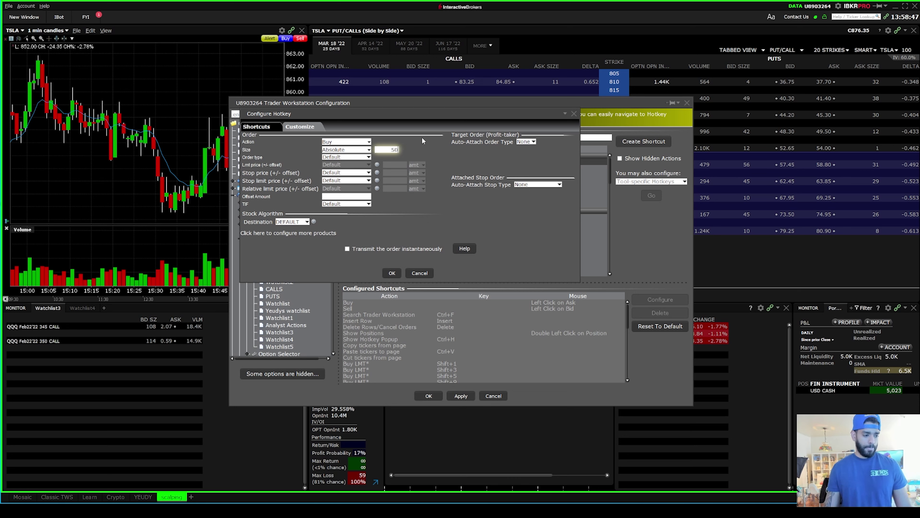
# Step: Set the Buy hotkey's order type to LMT, its limit price to Ask and its destination to SMART
pyautogui.click(342, 158)
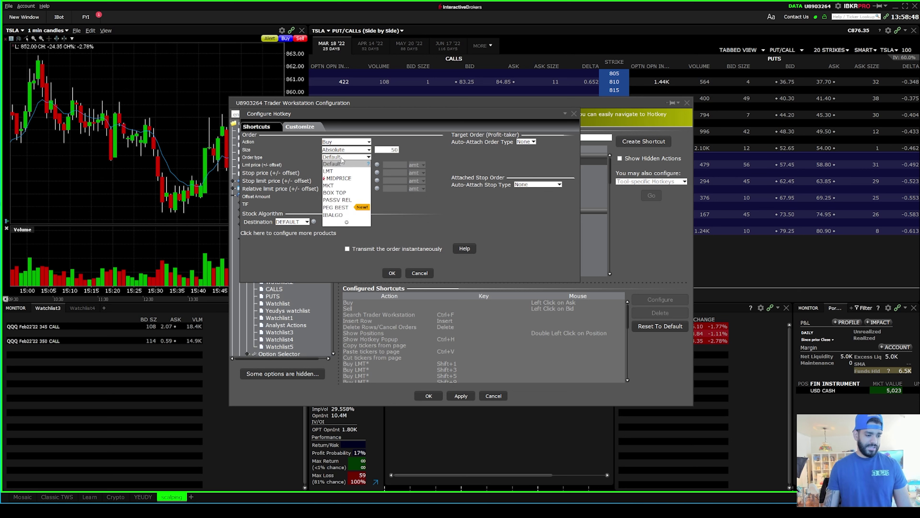
pyautogui.click(348, 172)
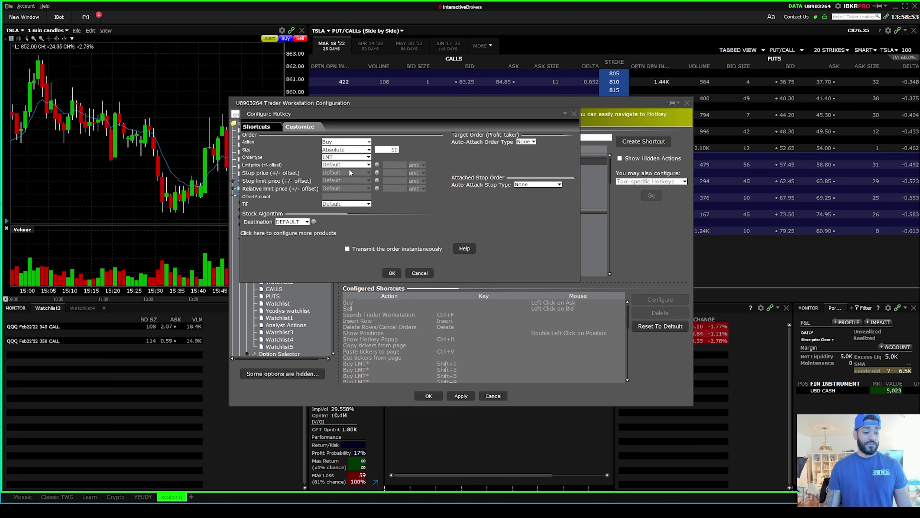
pyautogui.click(353, 165)
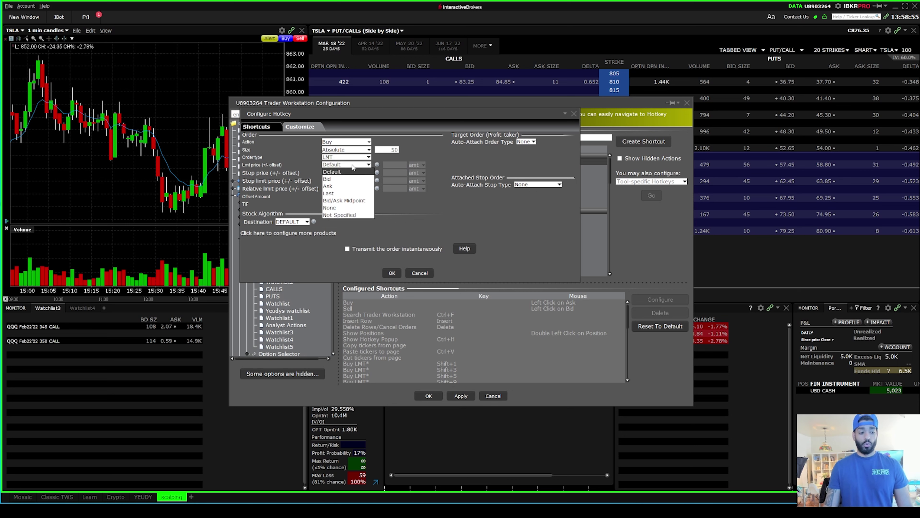
pyautogui.click(336, 187)
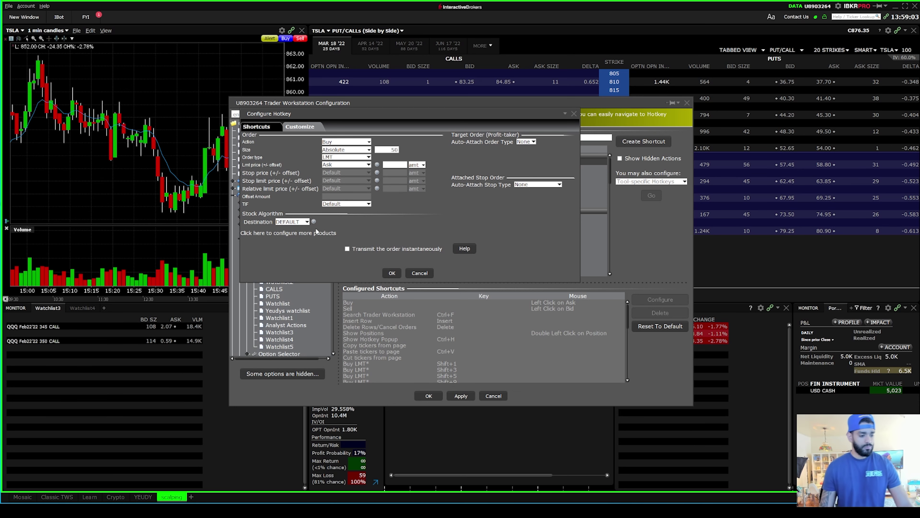
pyautogui.click(301, 222)
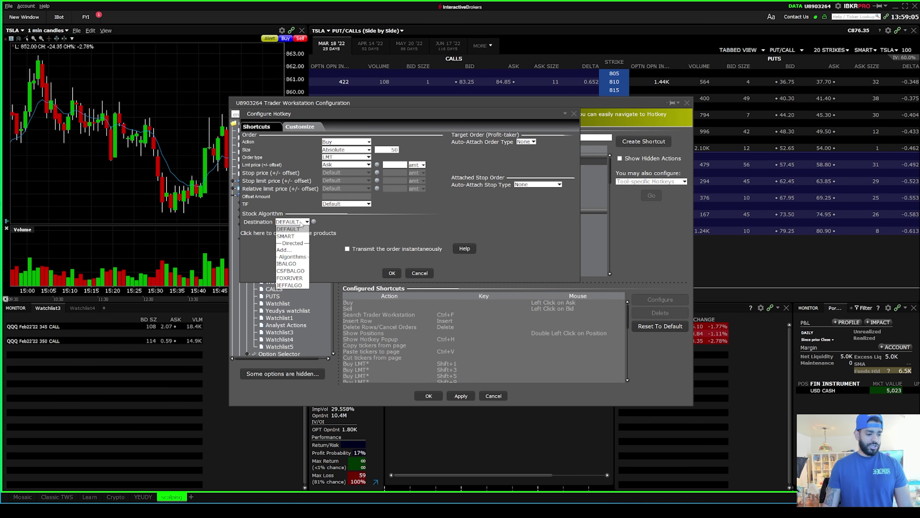
pyautogui.click(286, 237)
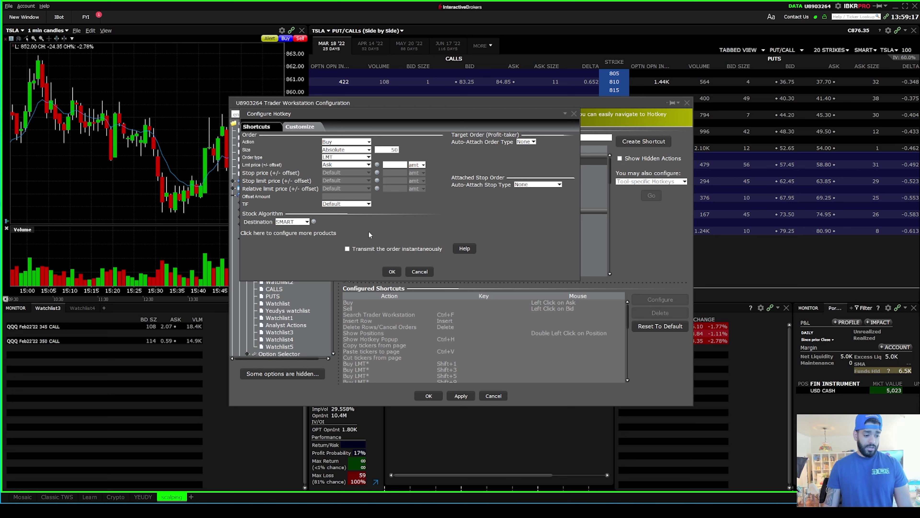
# Step: Enable instantaneous order transmission for the Buy hotkey, accept the liability terms, and save and apply the hotkey
pyautogui.click(347, 249)
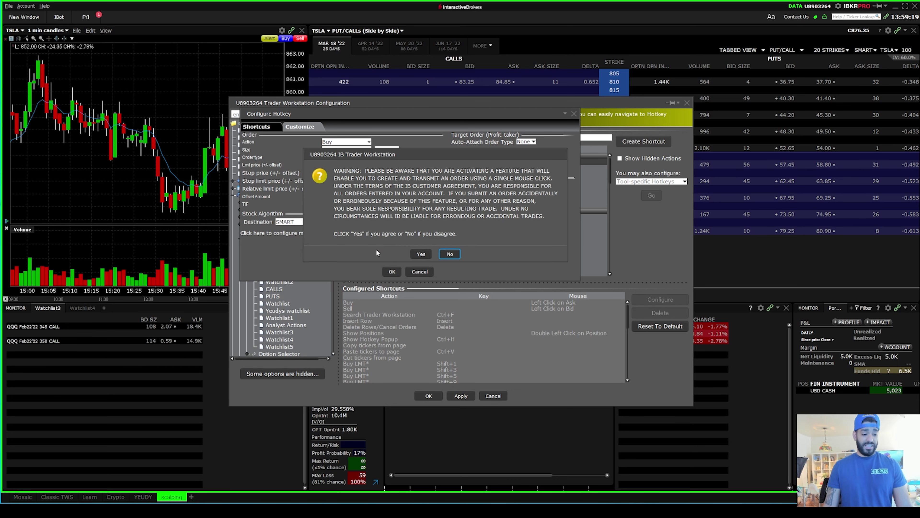
pyautogui.click(421, 254)
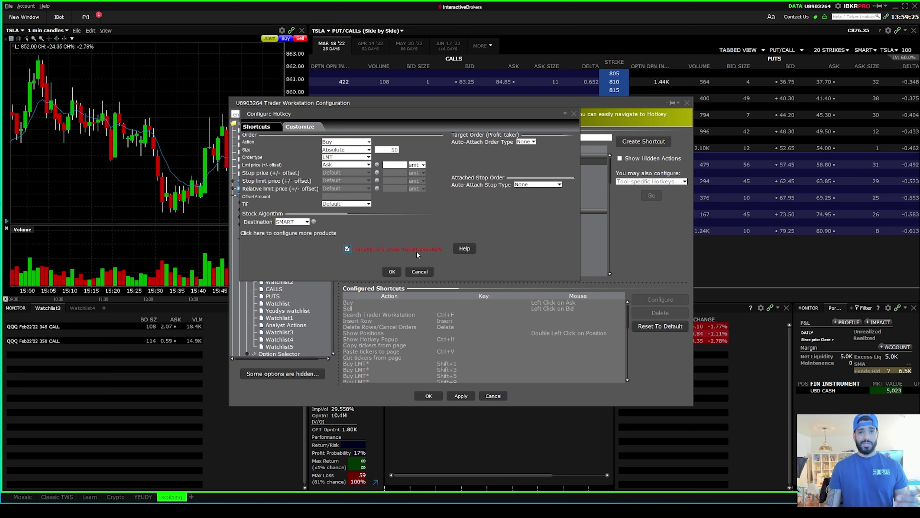
pyautogui.click(393, 272)
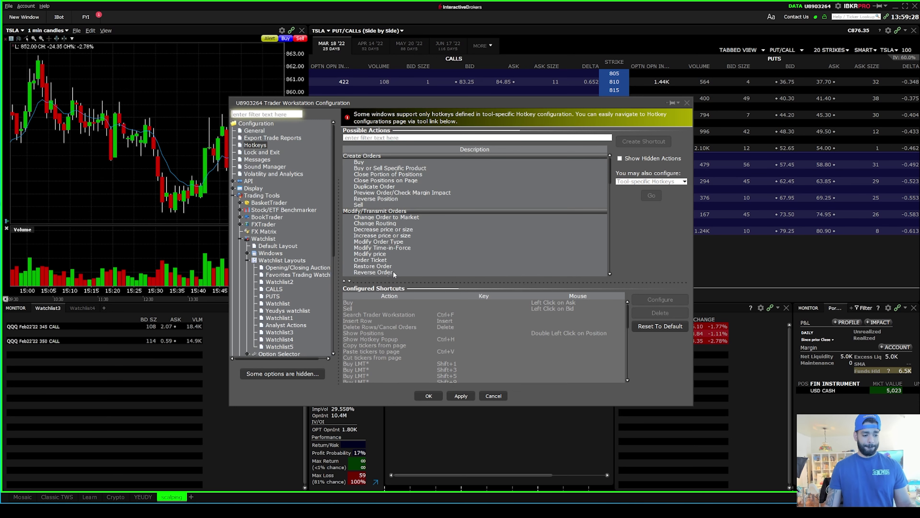
pyautogui.click(462, 396)
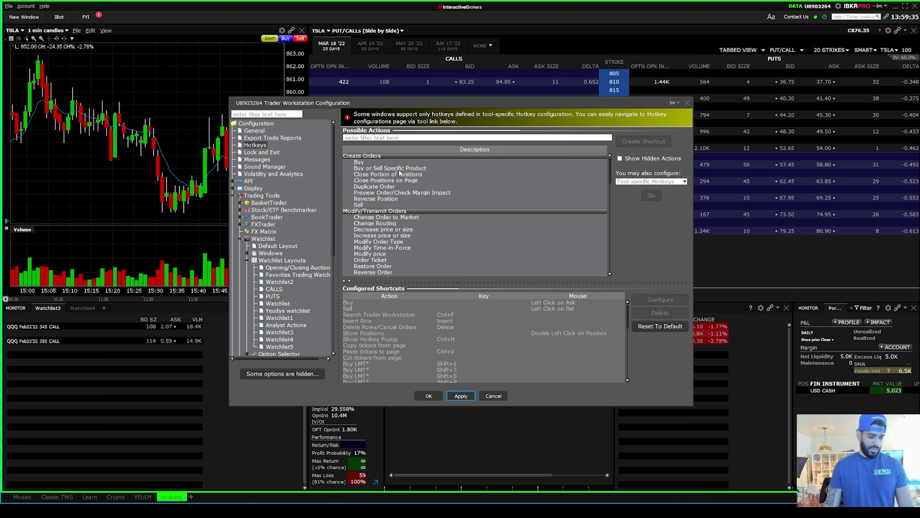
# Step: Check the configured shortcuts, and create a hotkey for the Sell action with Shift+Q as its key shortcut
pyautogui.click(401, 163)
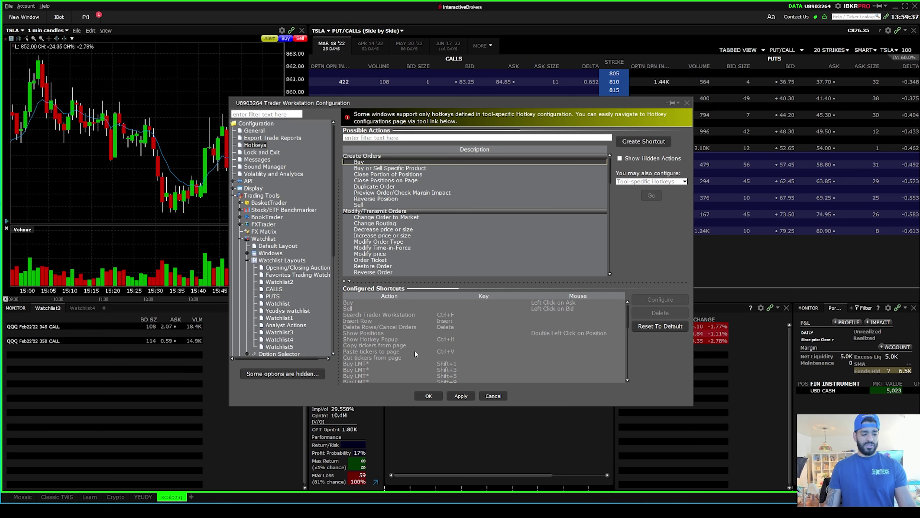
pyautogui.scroll(-5, 417, 350)
pyautogui.scroll(5, 416, 350)
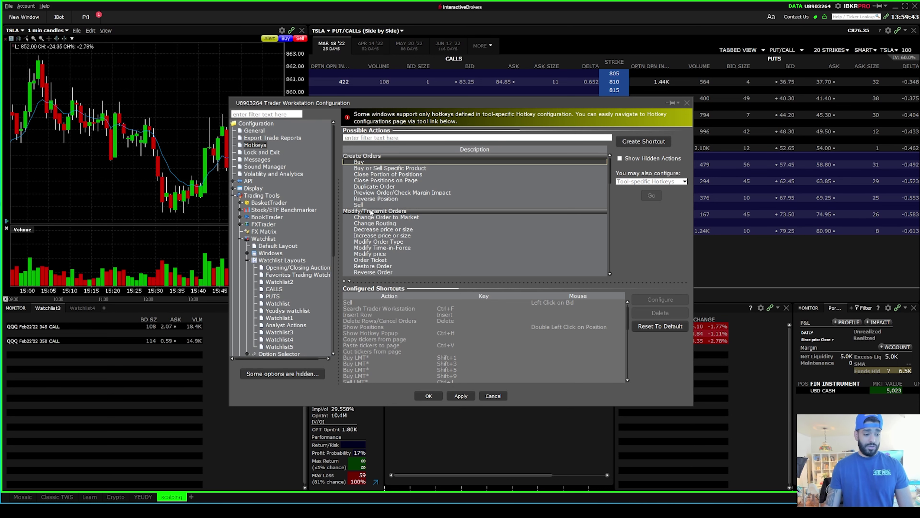
pyautogui.click(363, 205)
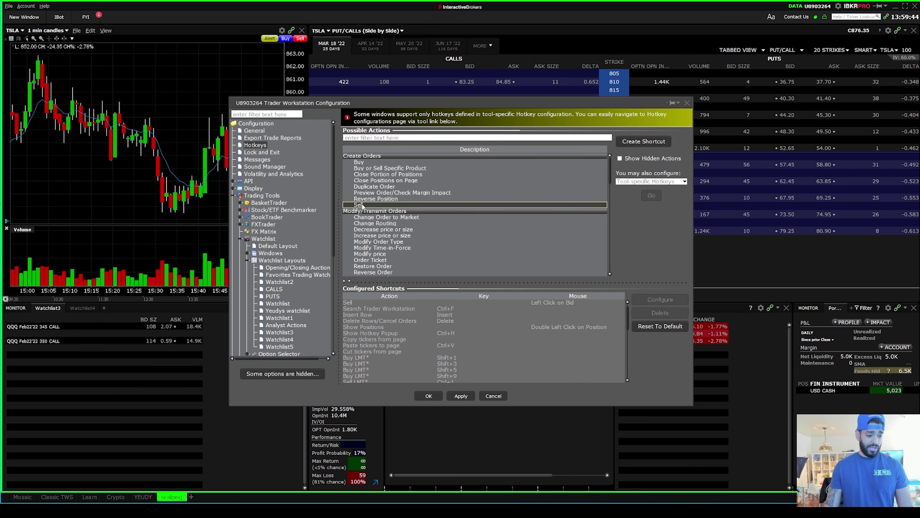
pyautogui.click(656, 142)
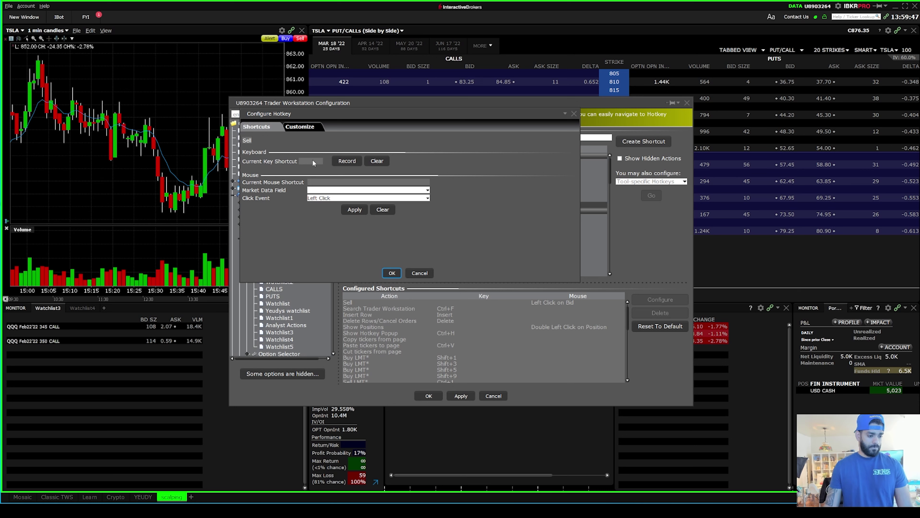
pyautogui.click(347, 161)
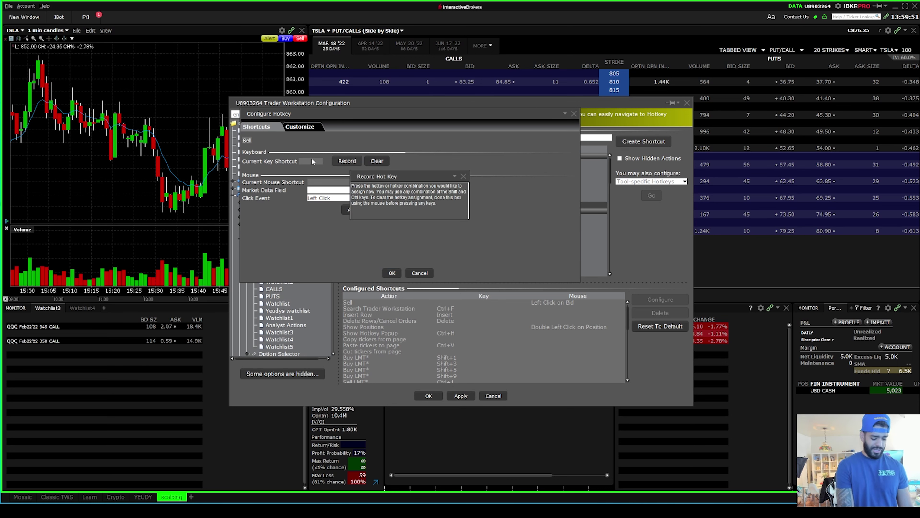
pyautogui.hotkey('shift', 'q')
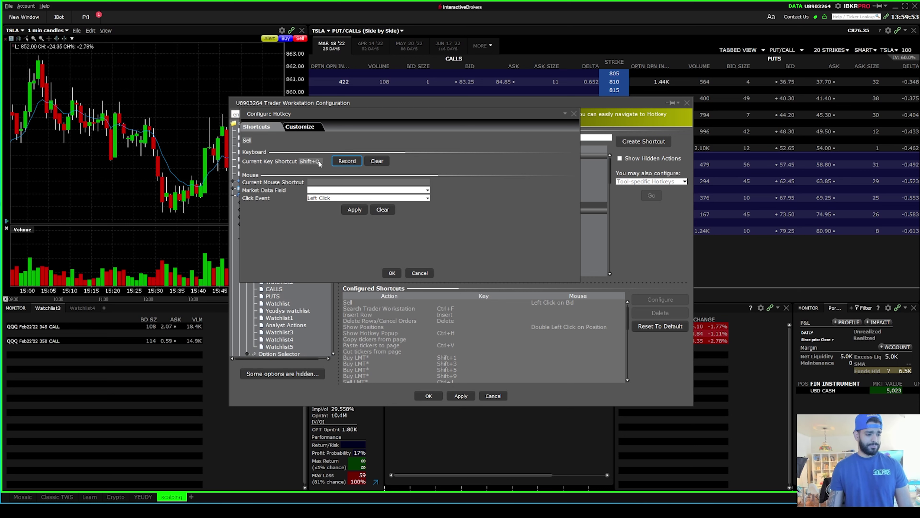
# Step: Customize the Sell hotkey's order size as Absolute with a quantity of 50
pyautogui.click(306, 126)
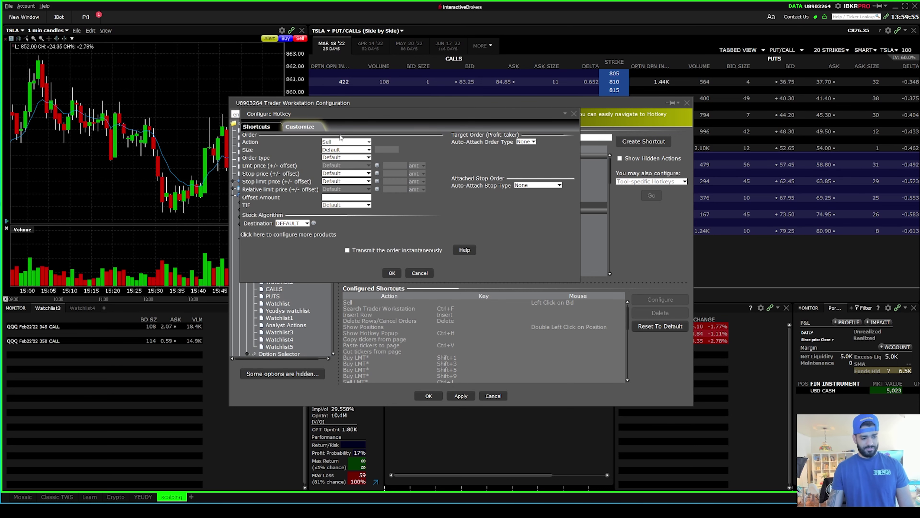
pyautogui.click(347, 150)
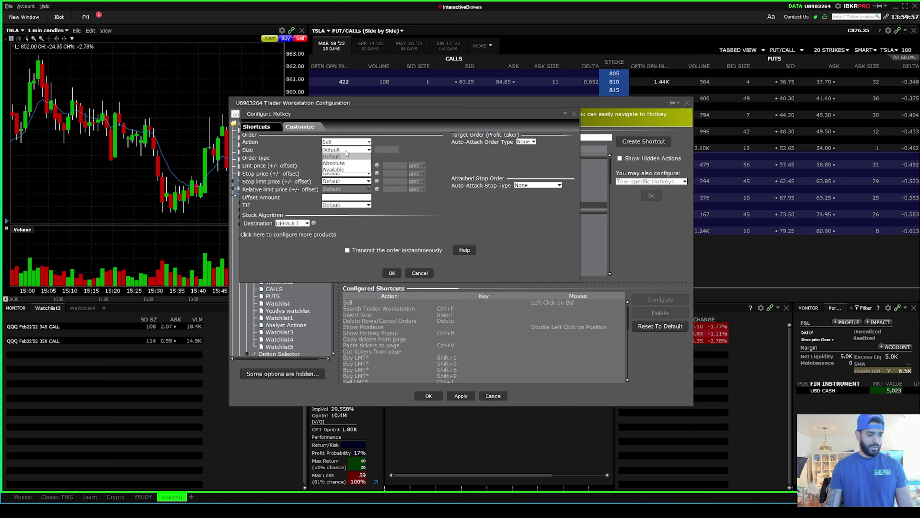
pyautogui.click(346, 165)
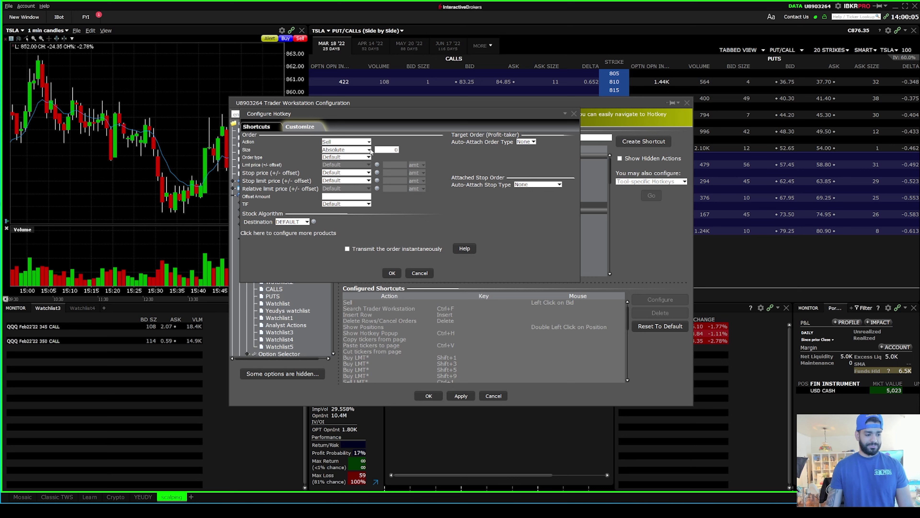
pyautogui.click(398, 151)
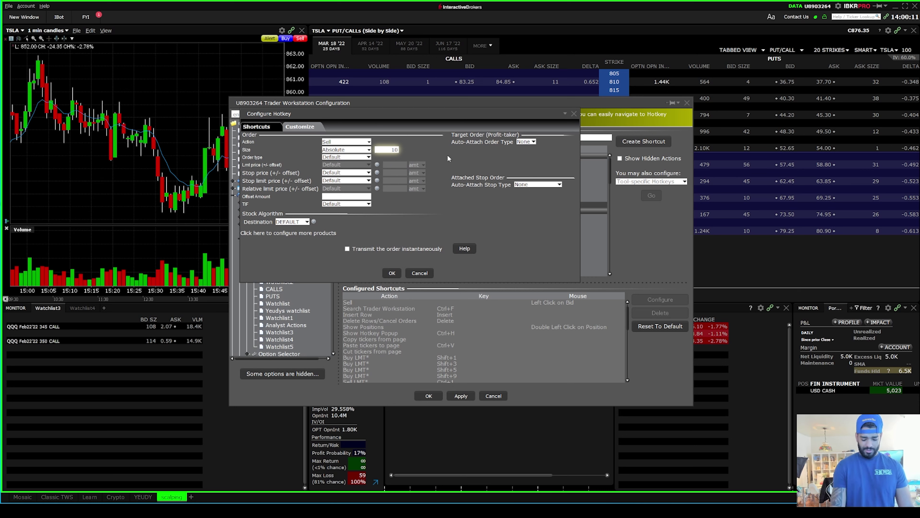
pyautogui.write('50')
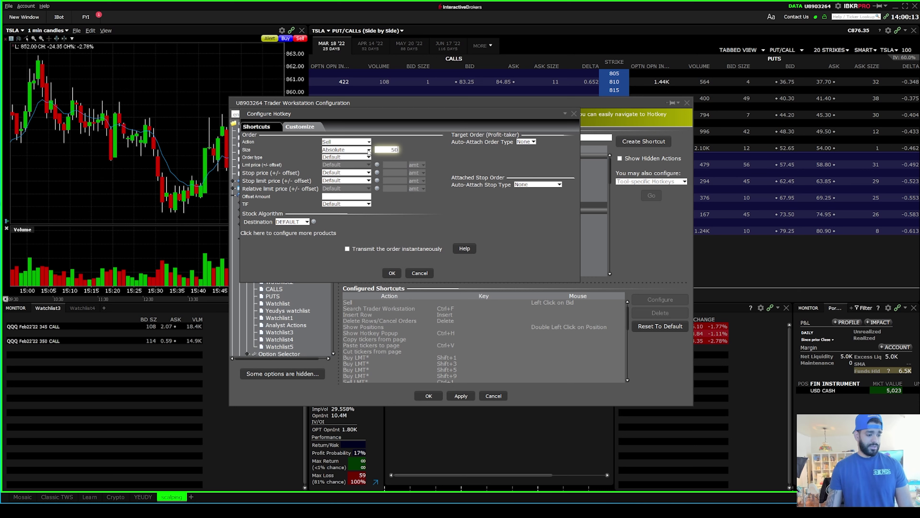
# Step: Set the Sell hotkey's order type to LMT, its limit price to Bid and its destination to SMART
pyautogui.click(356, 157)
pyautogui.click(359, 168)
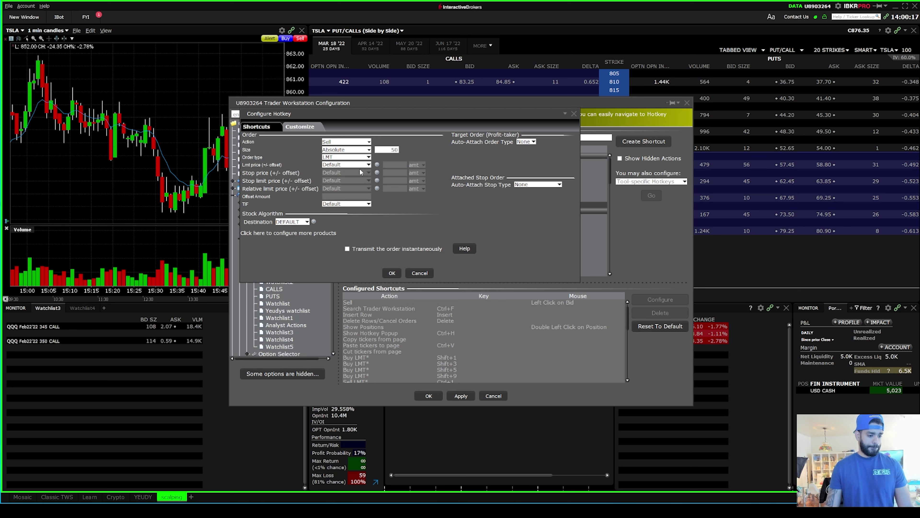
pyautogui.click(346, 165)
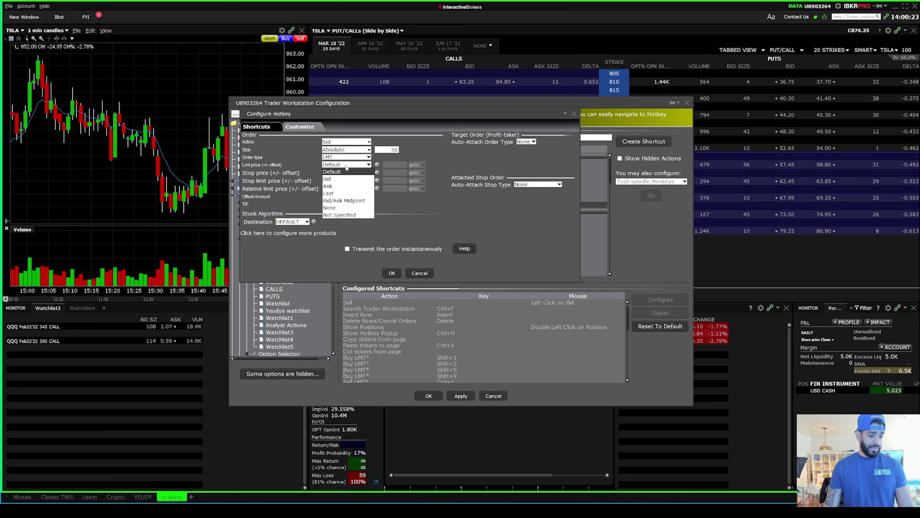
pyautogui.click(345, 179)
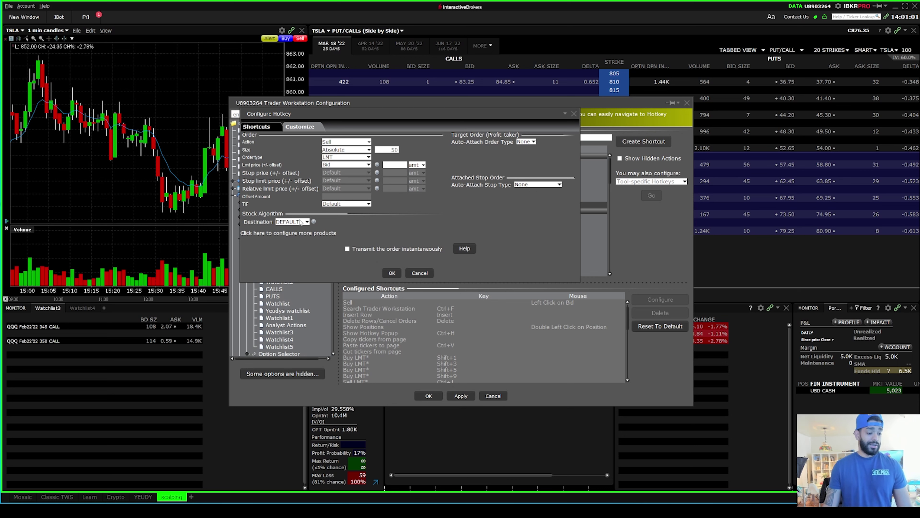
pyautogui.click(298, 221)
pyautogui.click(295, 236)
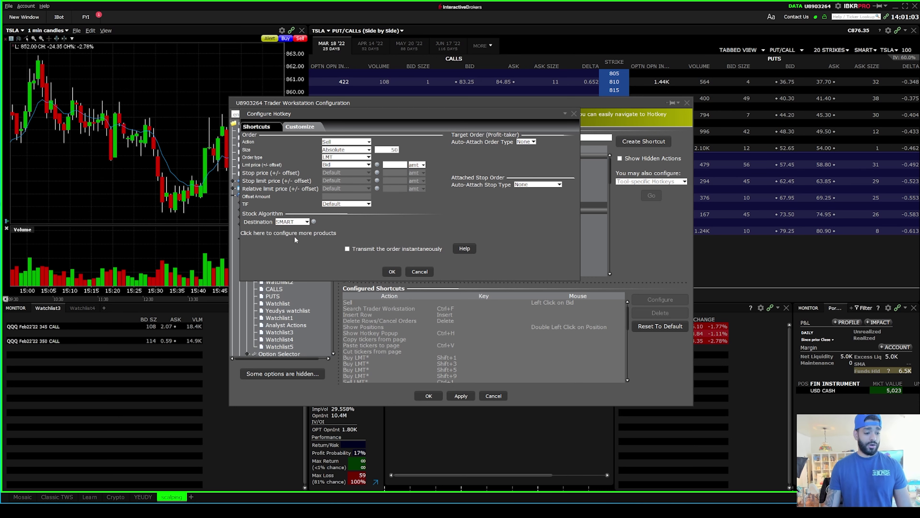
# Step: Enable instantaneous order transmission for the Sell hotkey, accept the liability terms, confirm the hotkey, and cancel out of the configuration window
pyautogui.click(348, 250)
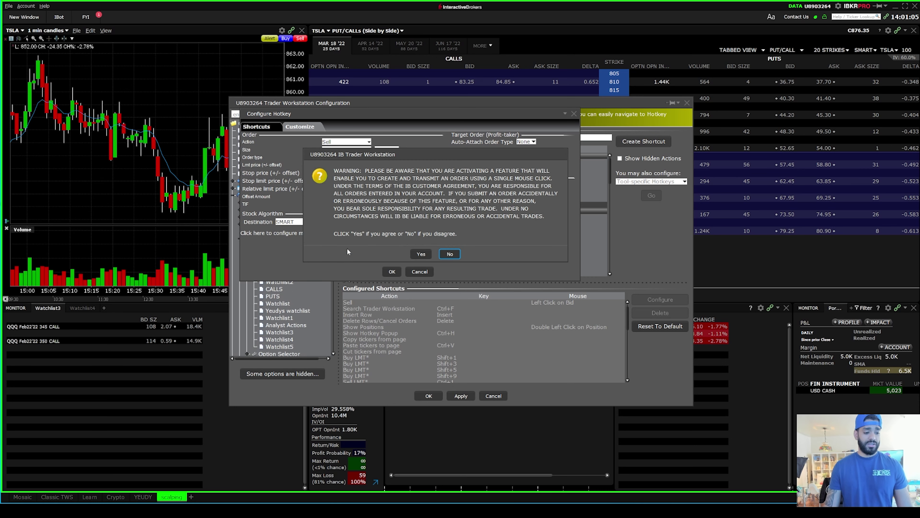
pyautogui.click(418, 254)
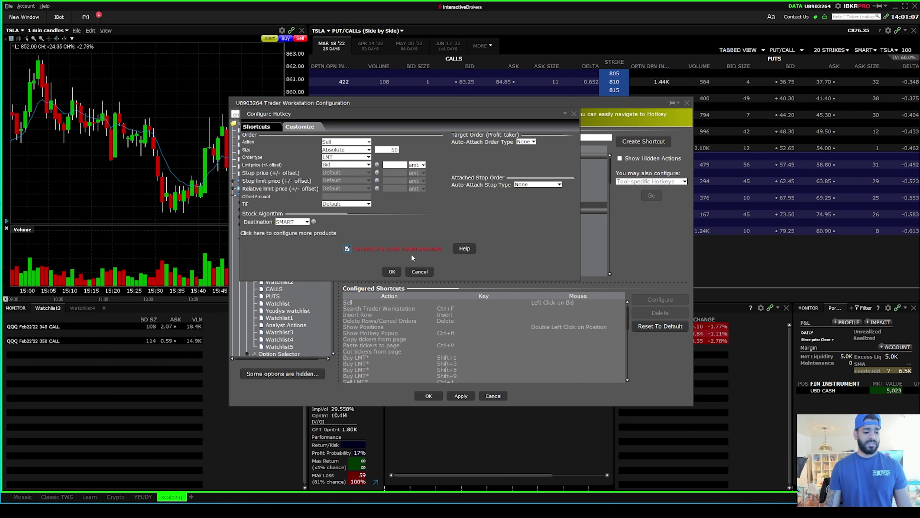
pyautogui.click(391, 271)
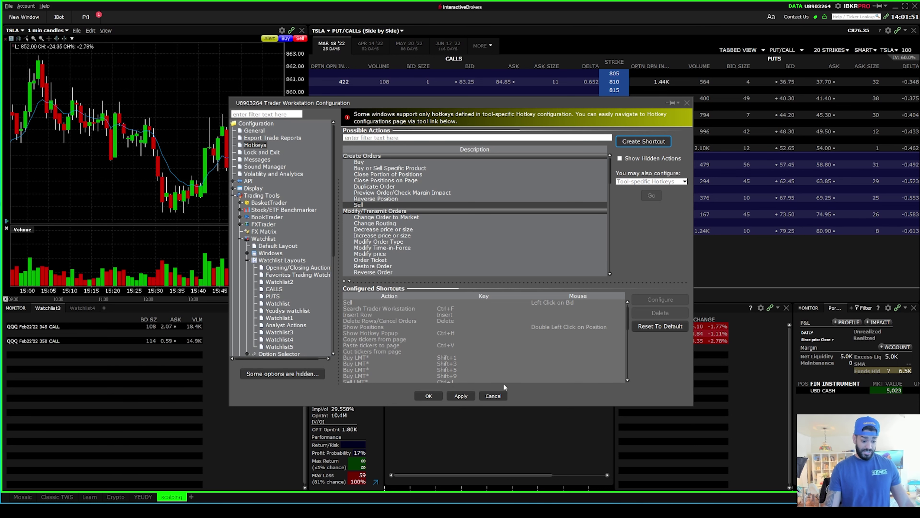
pyautogui.click(499, 396)
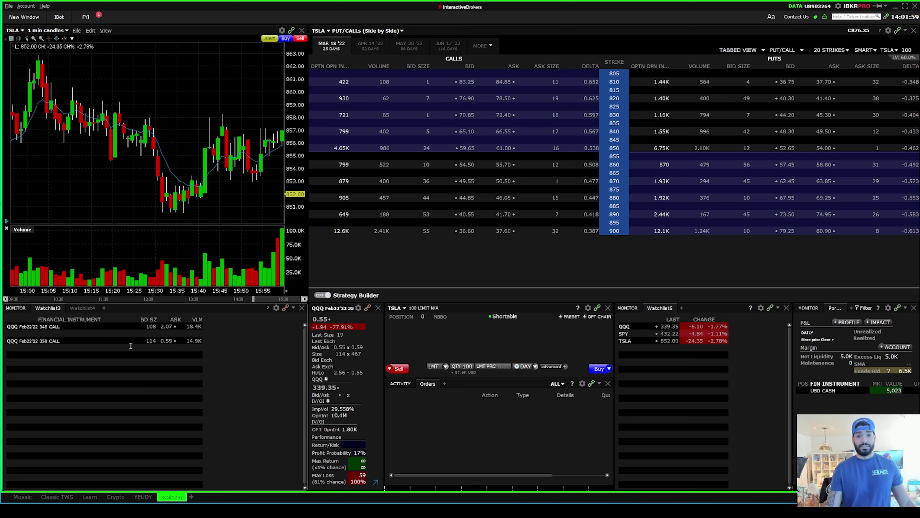
# Step: Select the QQQ Feb22'22 345 CALL in Watchlist3 and check the contents of Watchlist3 and Watchlist4
pyautogui.click(61, 326)
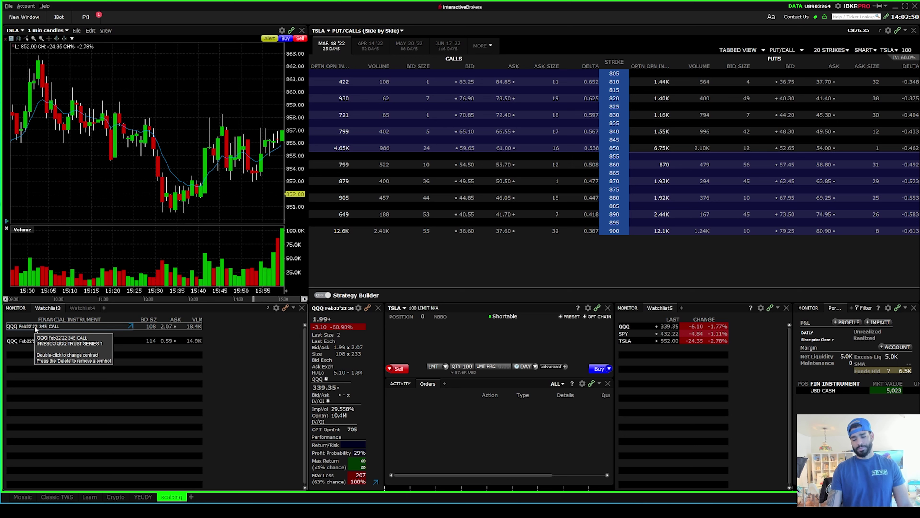
pyautogui.click(78, 308)
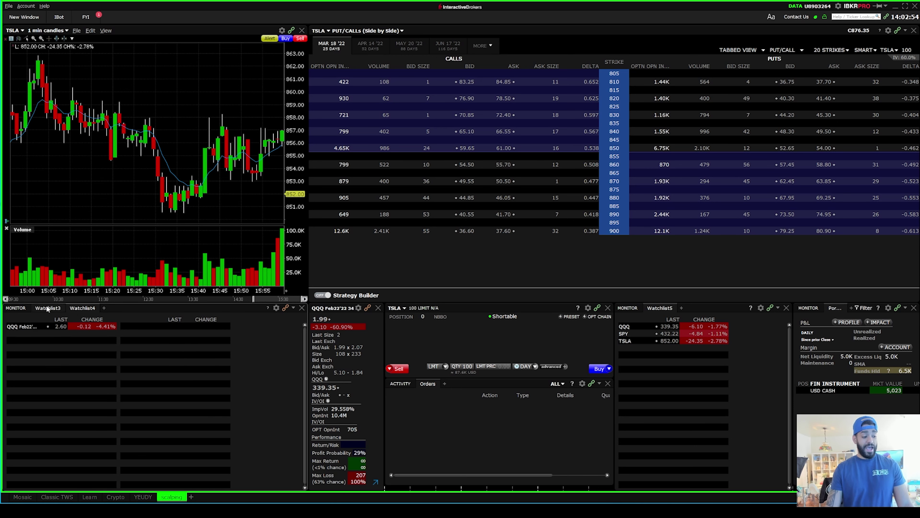
pyautogui.click(48, 309)
pyautogui.click(83, 309)
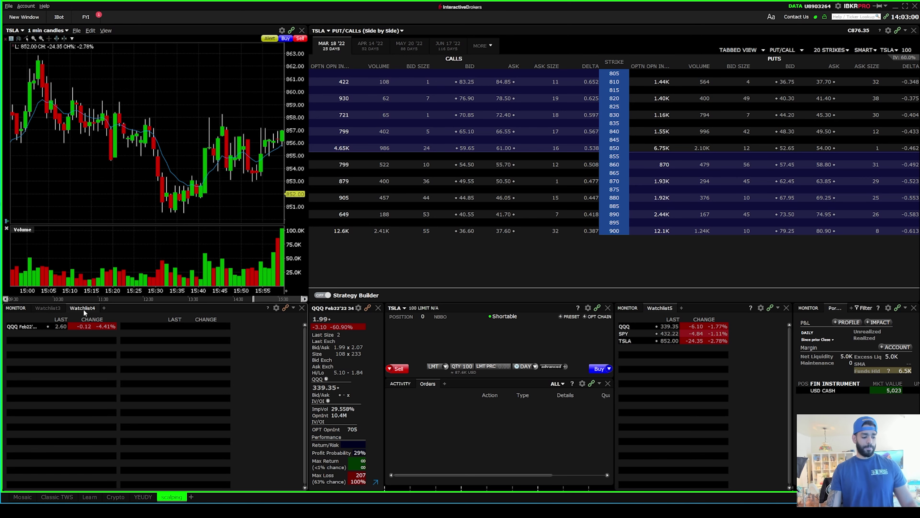
# Step: Switch to the existing layout with CALLS and PUTS watchlists, and add the NVDA Feb25'22 217.5 call to CALLS and select it
pyautogui.click(143, 496)
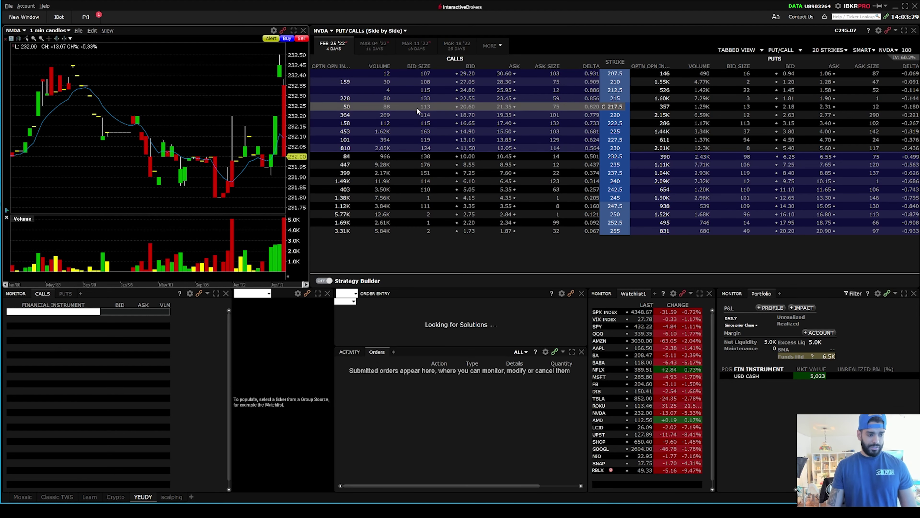
pyautogui.moveTo(356, 106); pyautogui.dragTo(19, 315)
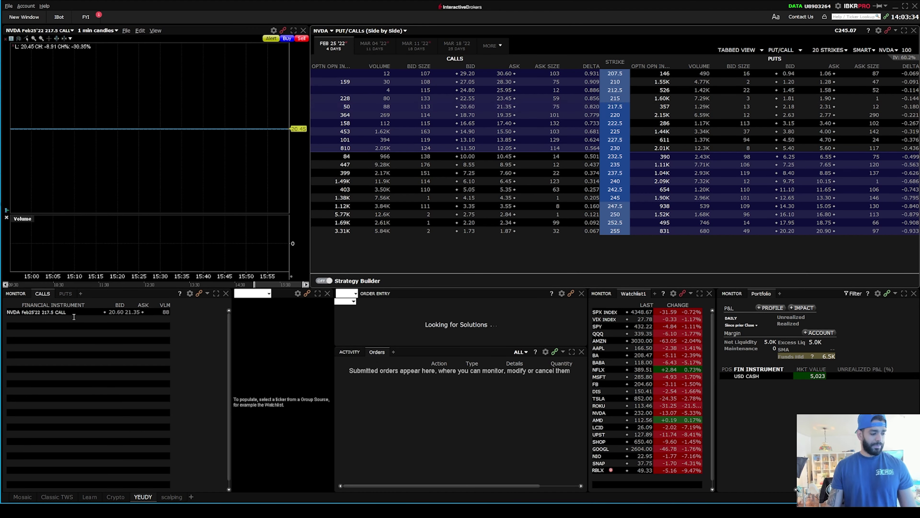
pyautogui.click(67, 313)
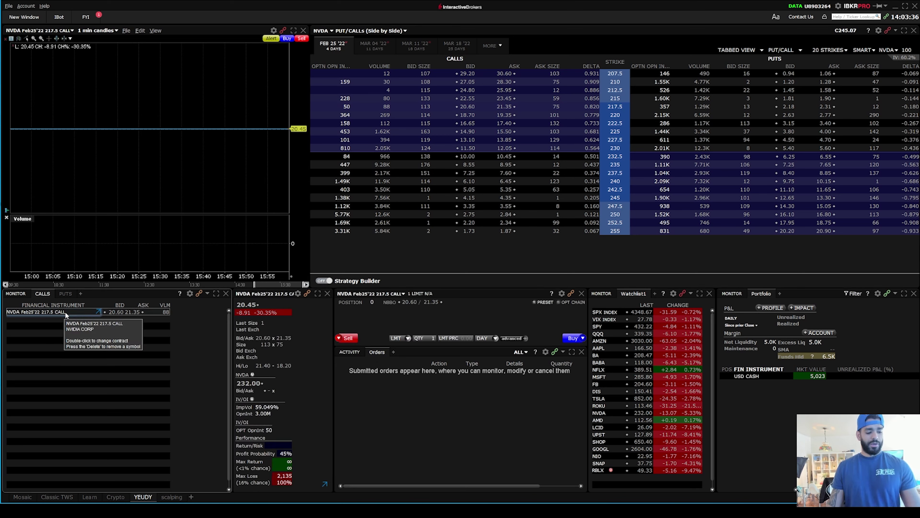
# Step: Preview a limit buy order for one NVDA Feb25'22 217.5 call, and close the preview without transmitting it
pyautogui.click(573, 338)
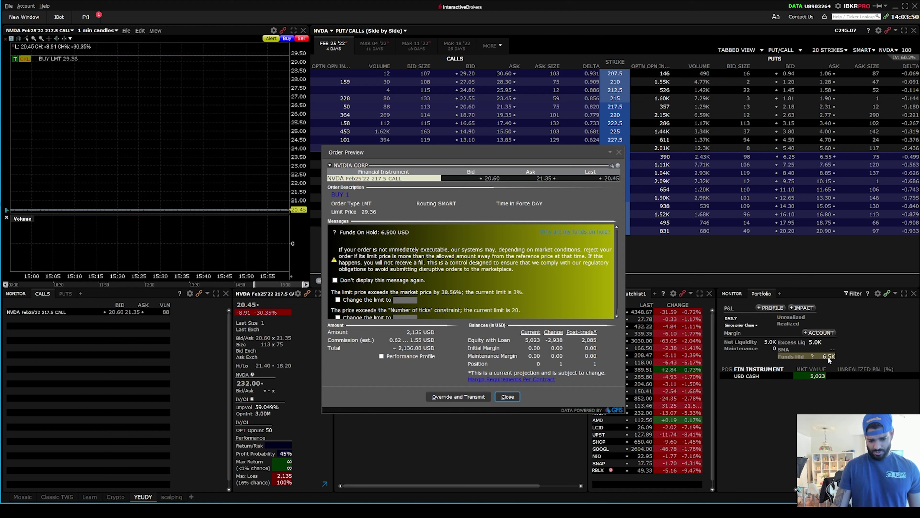
pyautogui.click(508, 396)
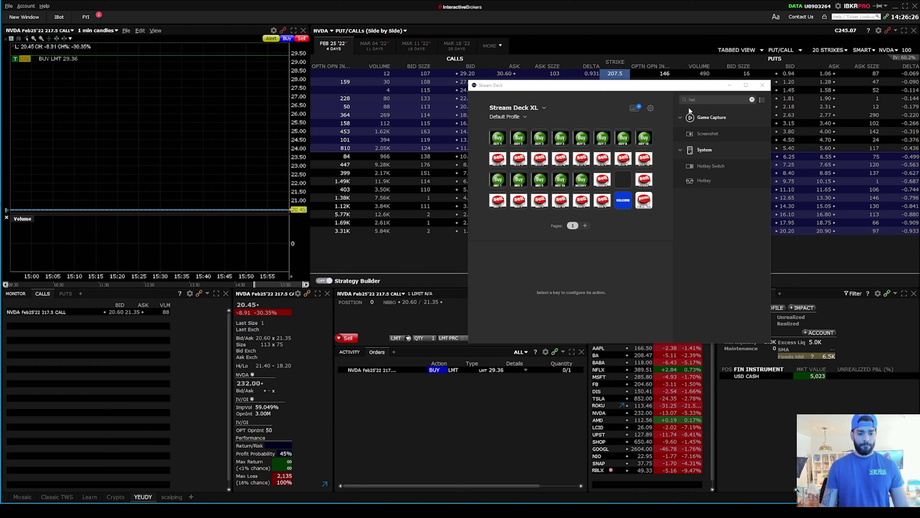
# Step: In Stream Deck, search the actions for "hotk" and place the System Hotkey action on the empty key in the third row
pyautogui.click(705, 101)
pyautogui.press('BackSpace')
pyautogui.press('BackSpace')
pyautogui.press('BackSpace')
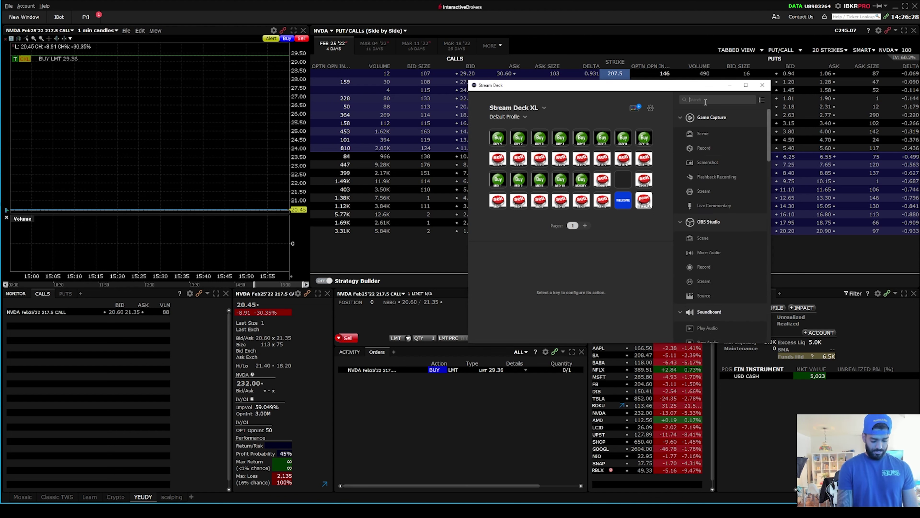
pyautogui.write('hotk')
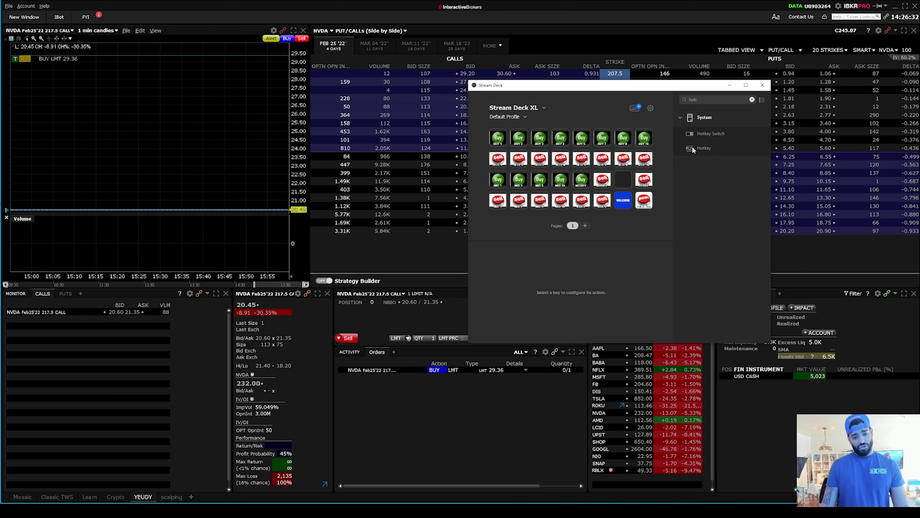
pyautogui.moveTo(693, 147); pyautogui.dragTo(620, 181)
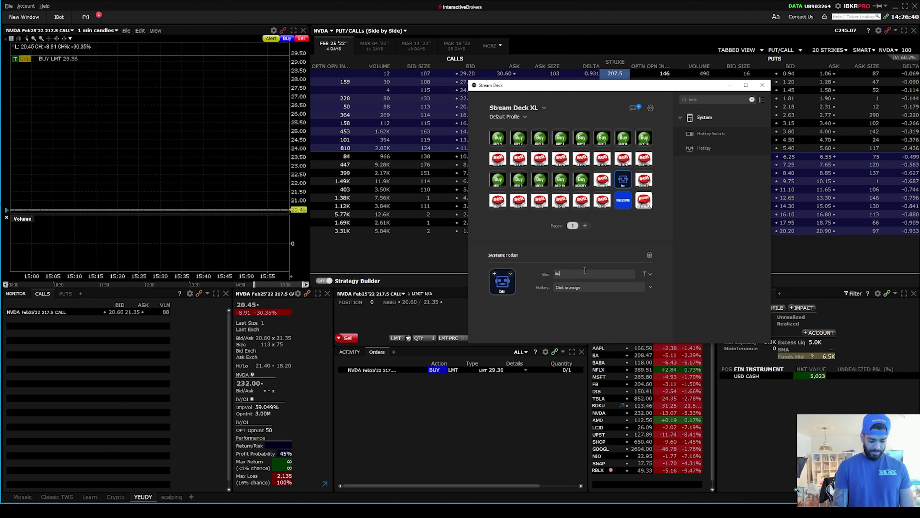
# Step: Title the new Stream Deck key "buy50", give it the green Buy icon, and open its hotkey assignment for recording
pyautogui.write('y')
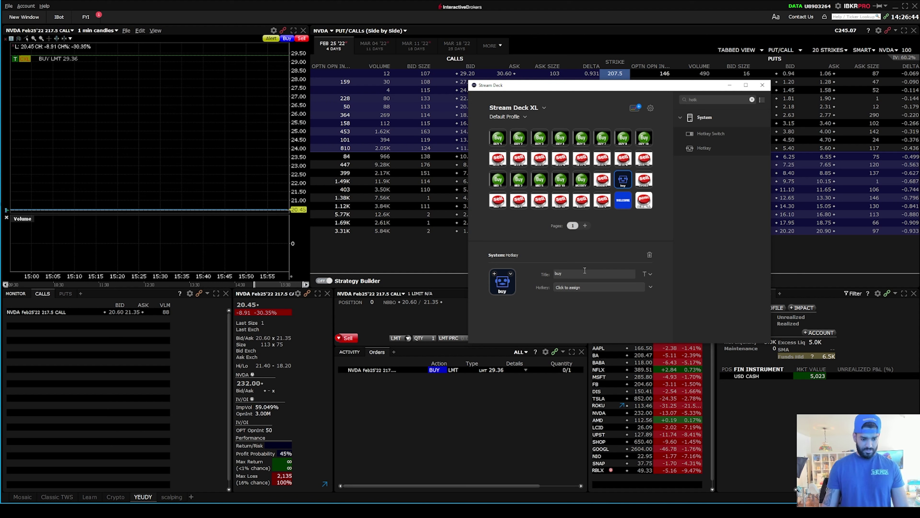
pyautogui.write('5')
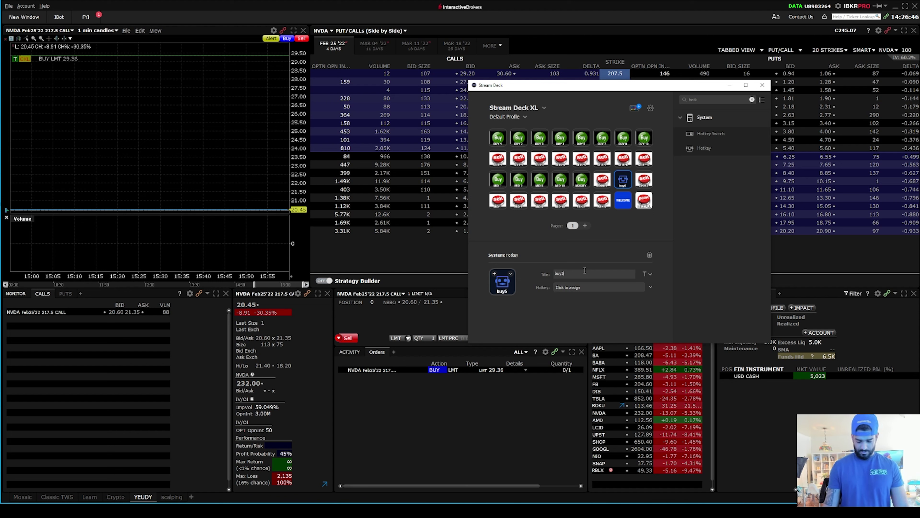
pyautogui.write('0')
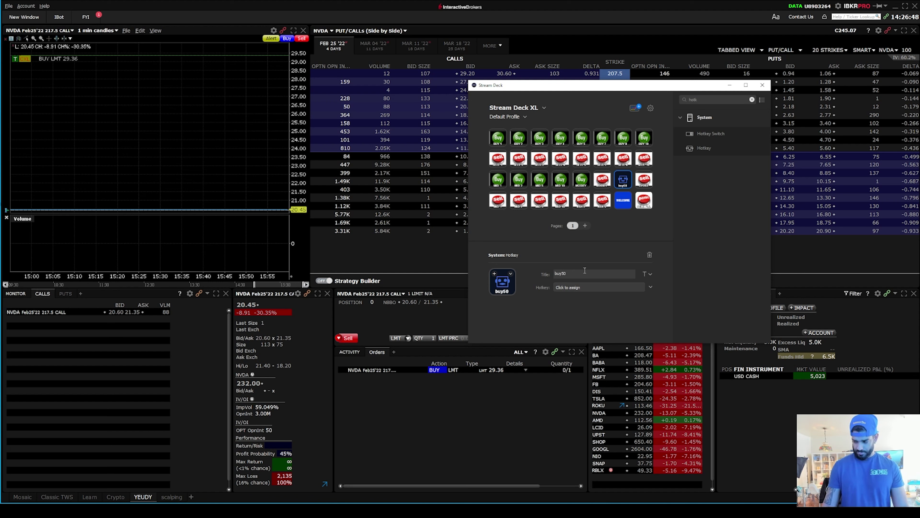
pyautogui.click(576, 289)
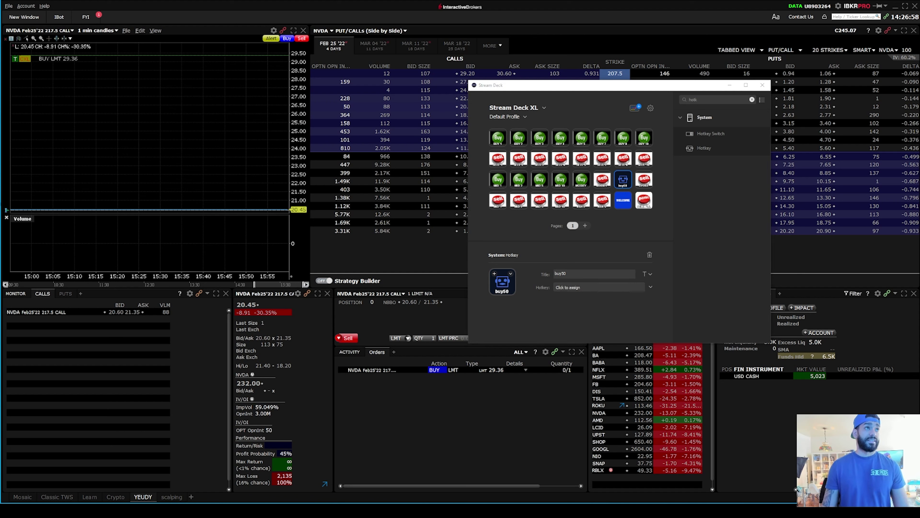
pyautogui.moveTo(356, 489); pyautogui.dragTo(502, 285)
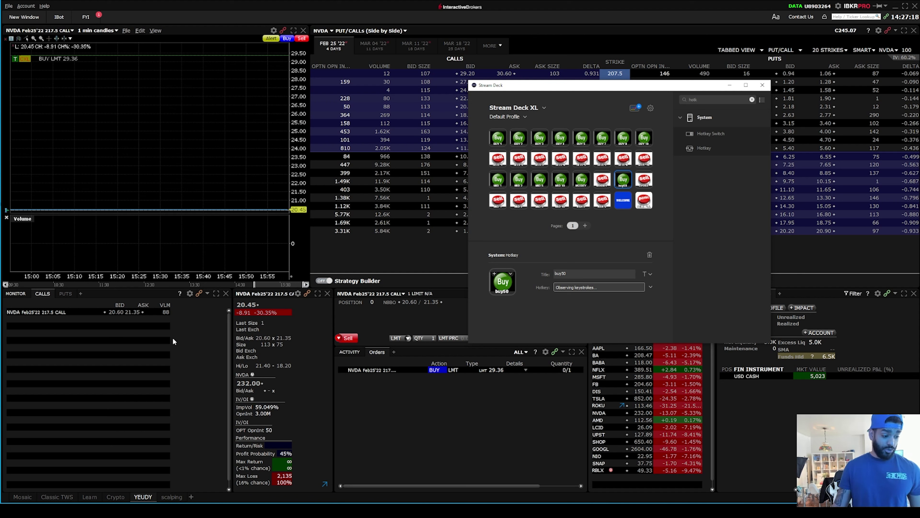
# Step: Return to Trader Workstation and select the NVDA Feb25'22 217.5 call in the CALLS watchlist
pyautogui.click(69, 312)
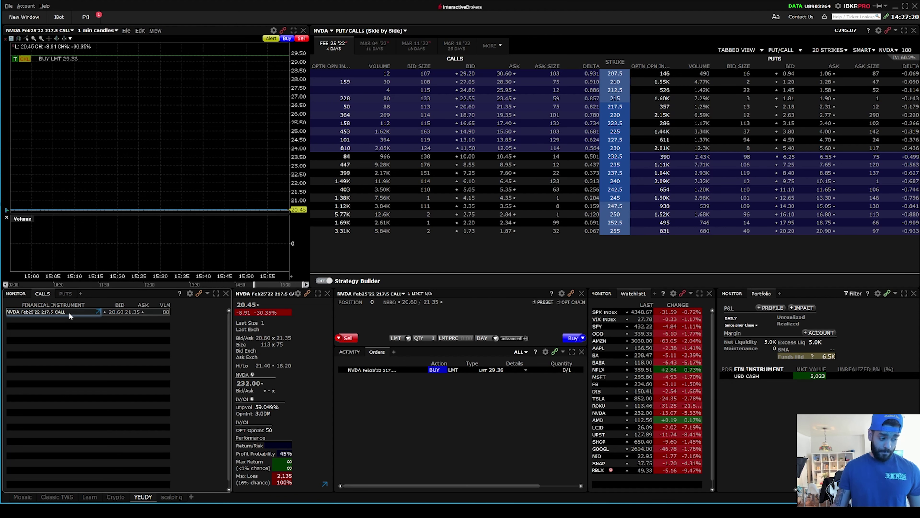